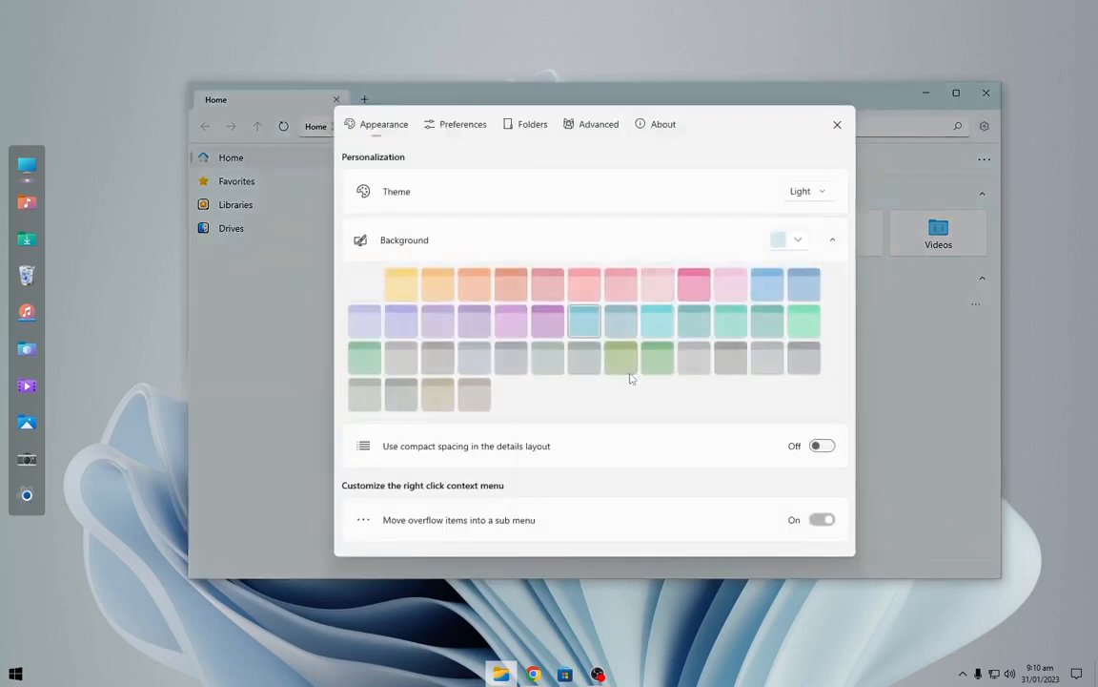
Open the Files settings, switch the theme to Dark and choose a dark teal background colour.
{"action": "left_click", "coordinate": [660, 365]}
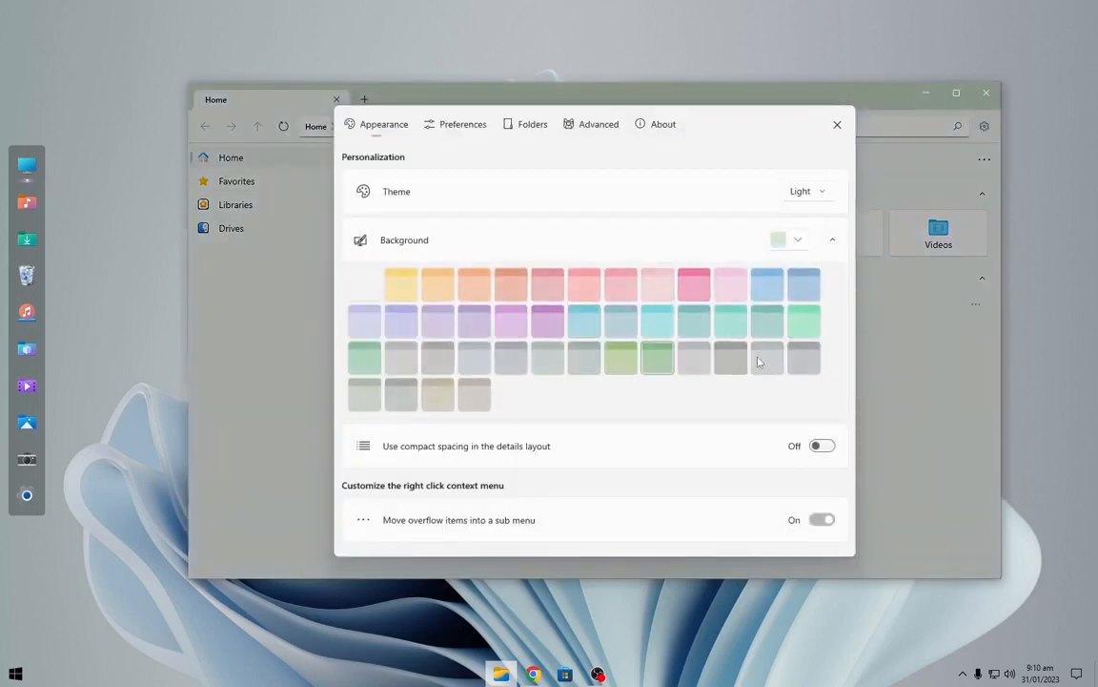
{"action": "left_click", "coordinate": [806, 190]}
{"action": "left_click", "coordinate": [812, 216]}
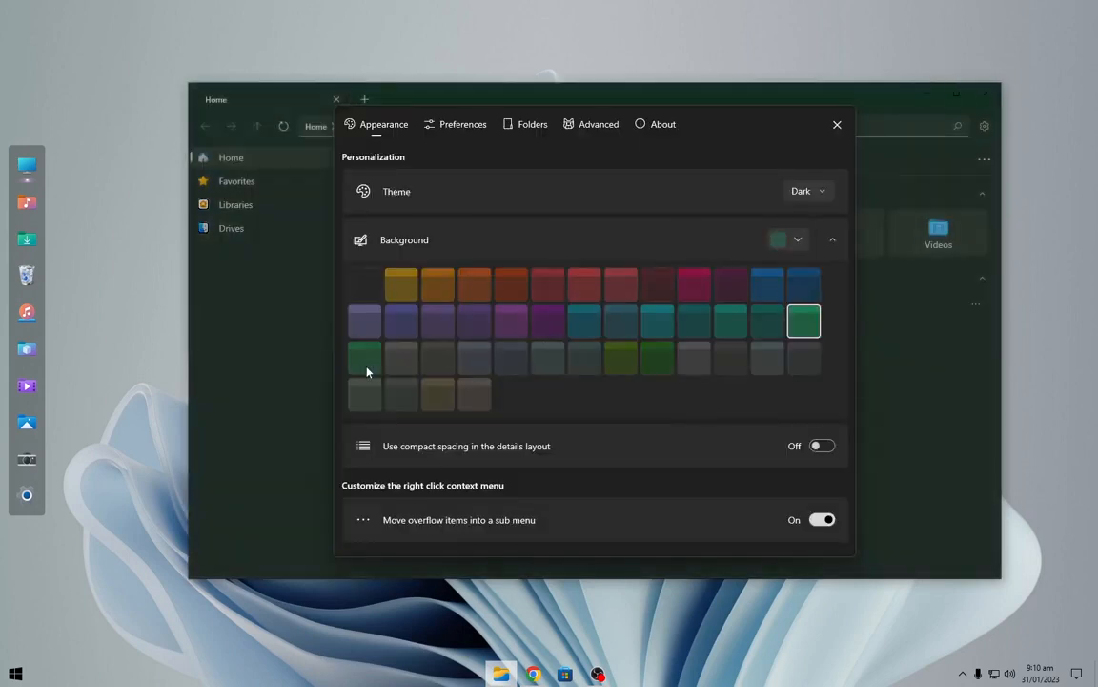
{"action": "left_click", "coordinate": [366, 369]}
{"action": "left_click", "coordinate": [657, 324]}
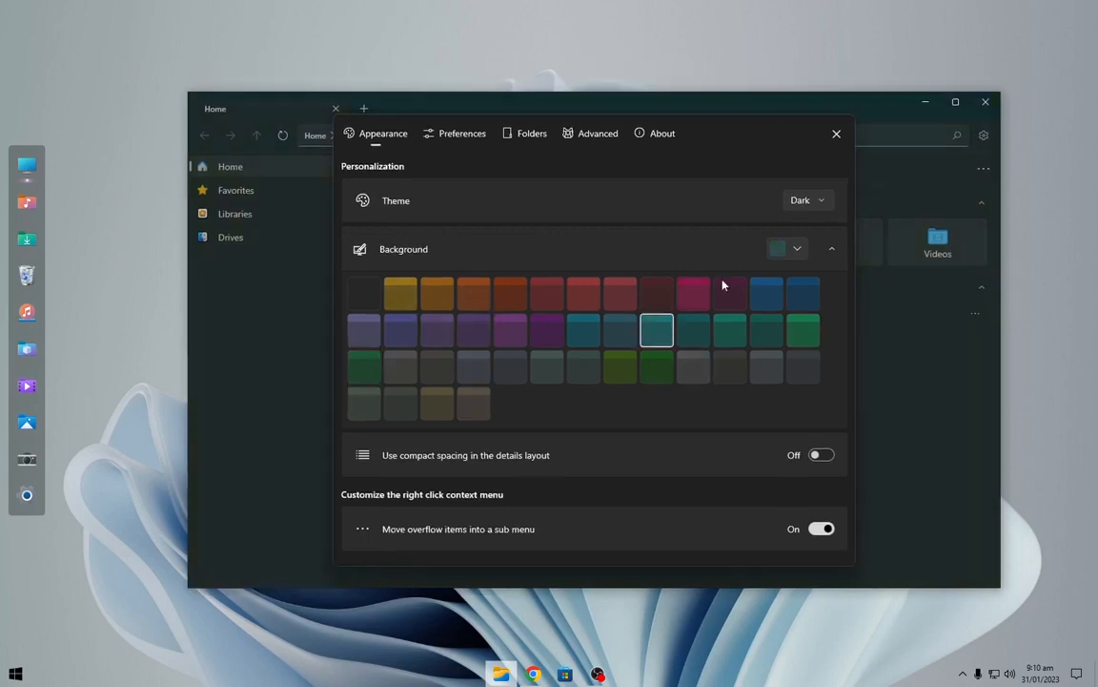
{"action": "left_click", "coordinate": [835, 132]}
Open the Recycle Bin from the dock and switch between the Home and Recycle Bin tabs.
{"action": "mouse_move", "coordinate": [758, 111]}
{"action": "left_mouse_down"}
{"action": "mouse_move", "coordinate": [687, 126]}
{"action": "mouse_move", "coordinate": [740, 115]}
{"action": "left_mouse_up"}
{"action": "left_click", "coordinate": [905, 106]}
{"action": "left_click", "coordinate": [27, 166]}
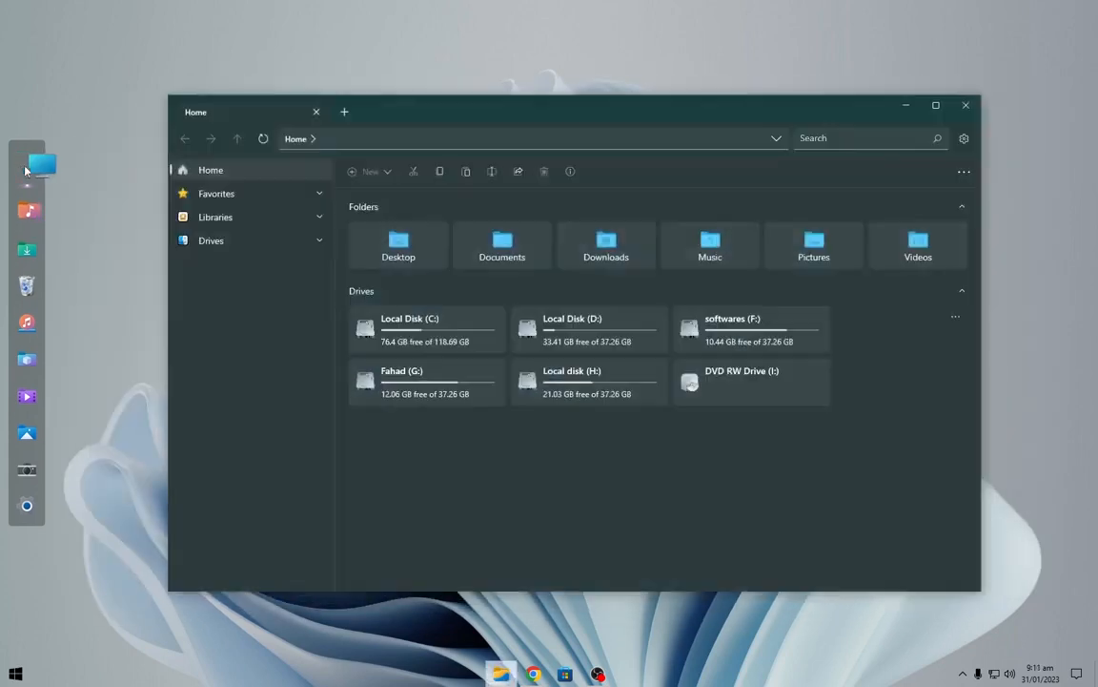
{"action": "left_click", "coordinate": [34, 278]}
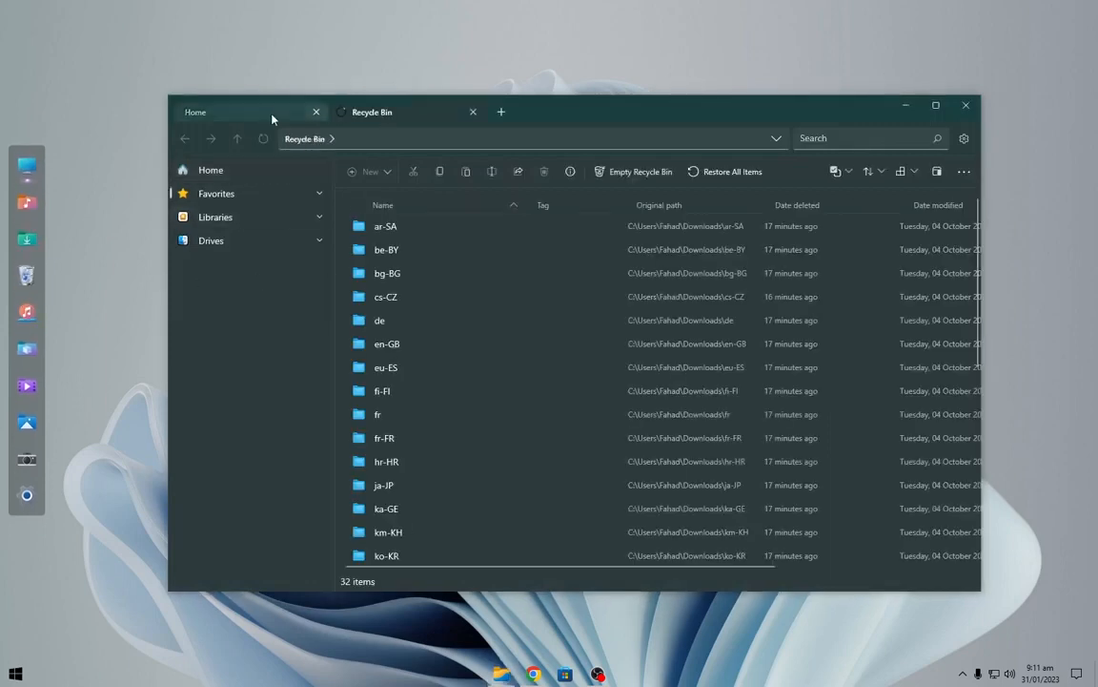
{"action": "left_click", "coordinate": [250, 111]}
{"action": "left_click", "coordinate": [382, 112]}
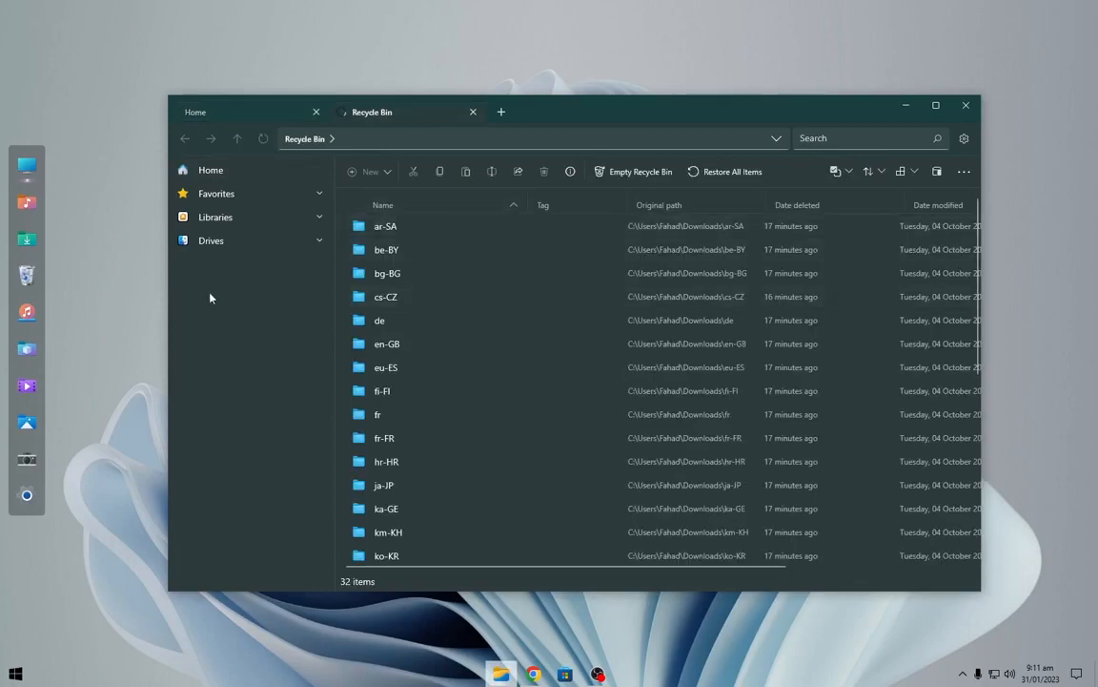
{"action": "left_click", "coordinate": [32, 495]}
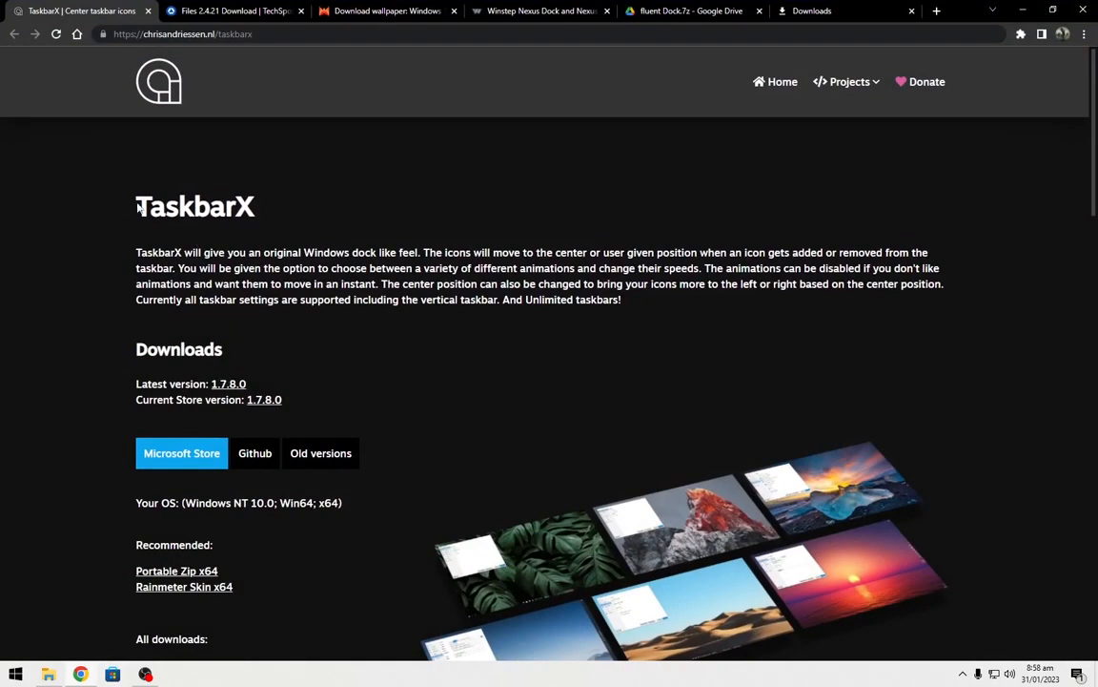
Download the TaskbarX Portable Zip neutral package from the TaskbarX page.
{"action": "left_click_drag", "start_coordinate": [139, 207], "coordinate": [322, 226]}
{"action": "scroll", "coordinate": [105, 324], "scroll_direction": "down", "scroll_amount": 5}
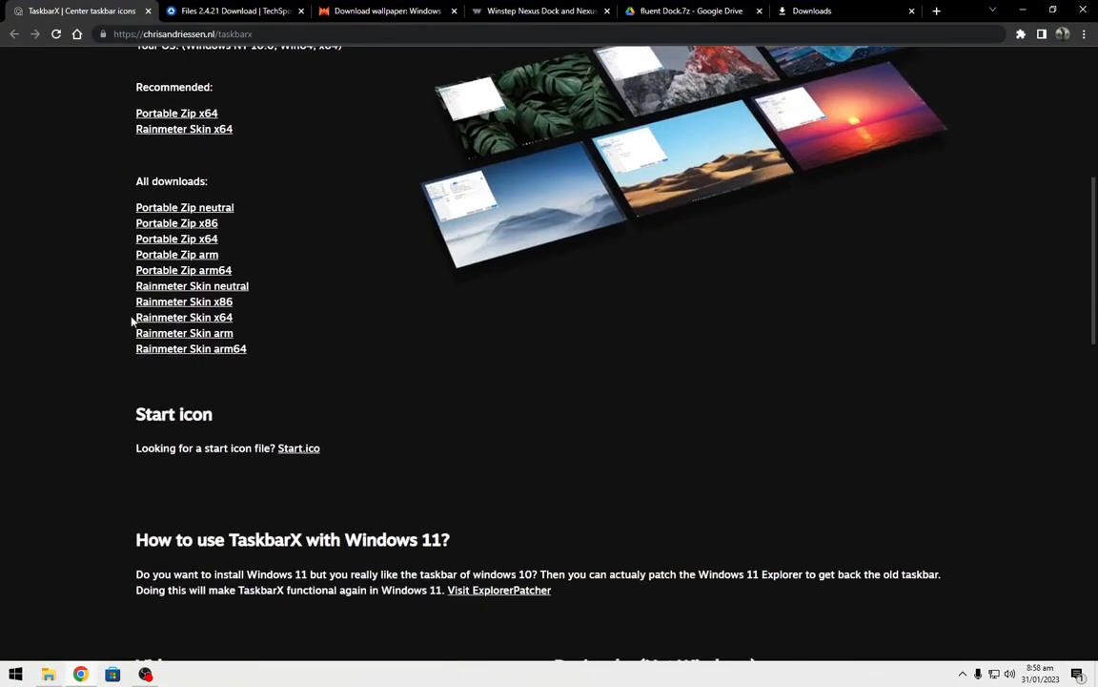
{"action": "left_click_drag", "start_coordinate": [130, 208], "coordinate": [264, 213]}
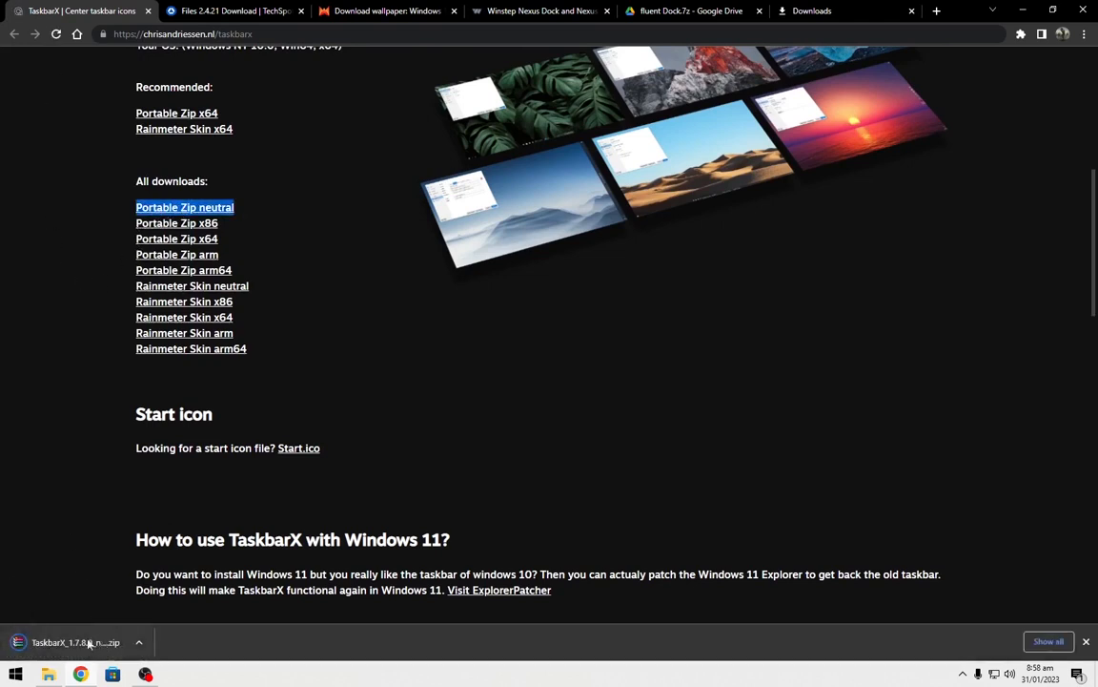
Download the Files 2.4.21 installer from the TechSpot page.
{"action": "left_click", "coordinate": [221, 11]}
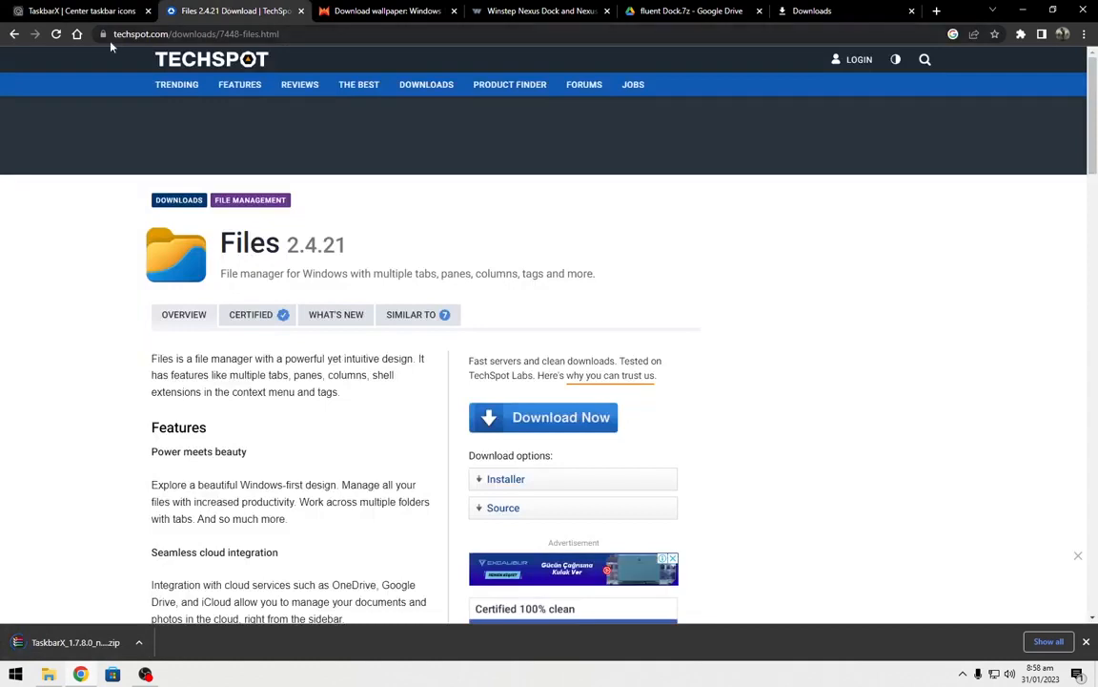
{"action": "left_click_drag", "start_coordinate": [197, 234], "coordinate": [320, 229]}
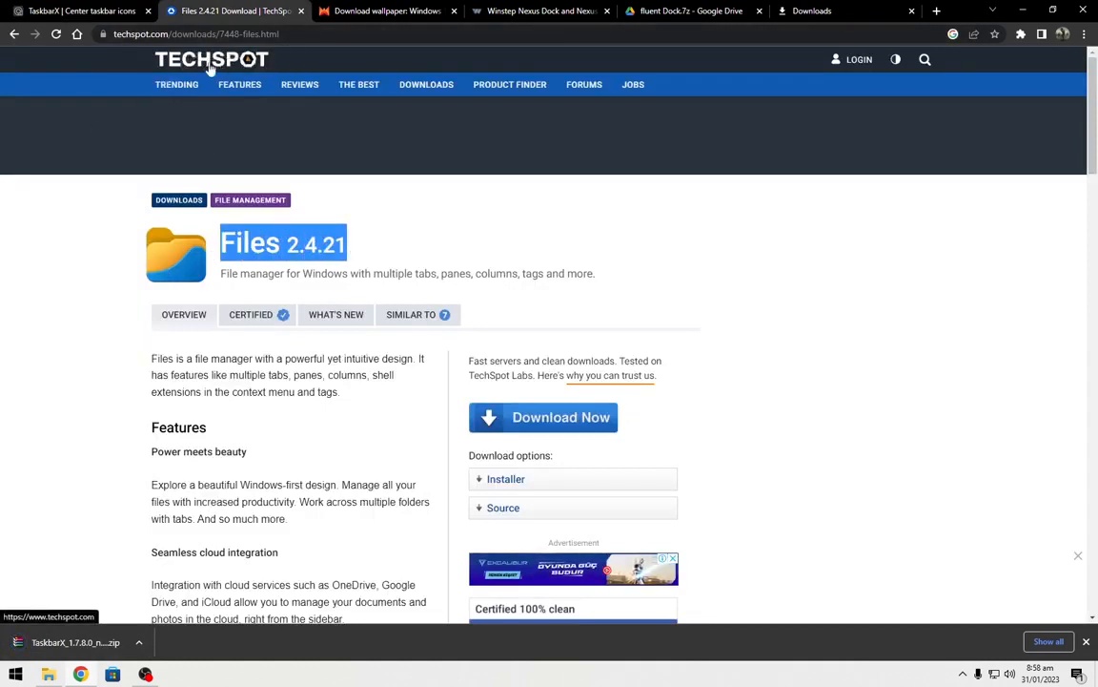
{"action": "left_click", "coordinate": [510, 486]}
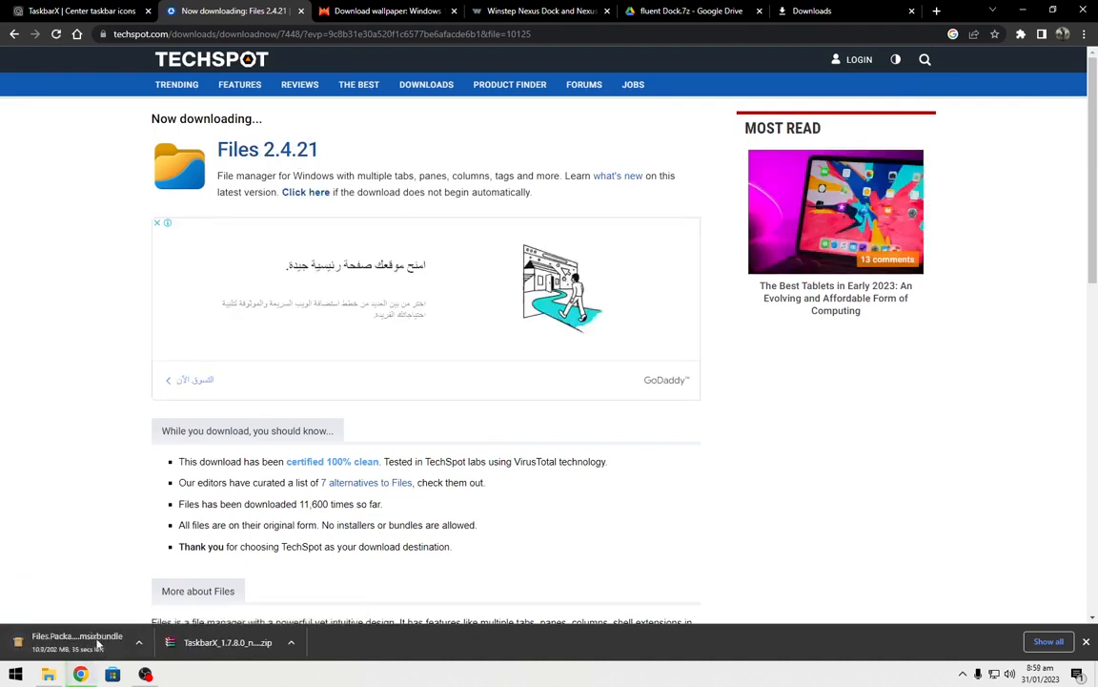
Cancel the Files package download and open the Downloads folder.
{"action": "right_click", "coordinate": [279, 641]}
{"action": "left_click", "coordinate": [321, 596]}
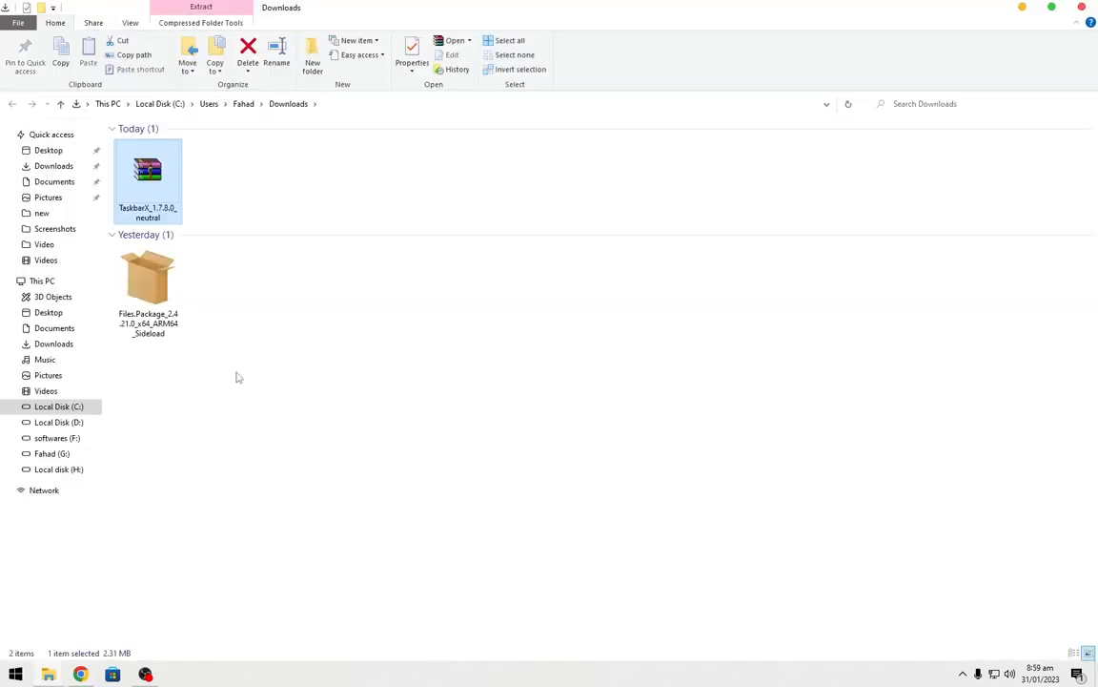
{"action": "left_click", "coordinate": [238, 378]}
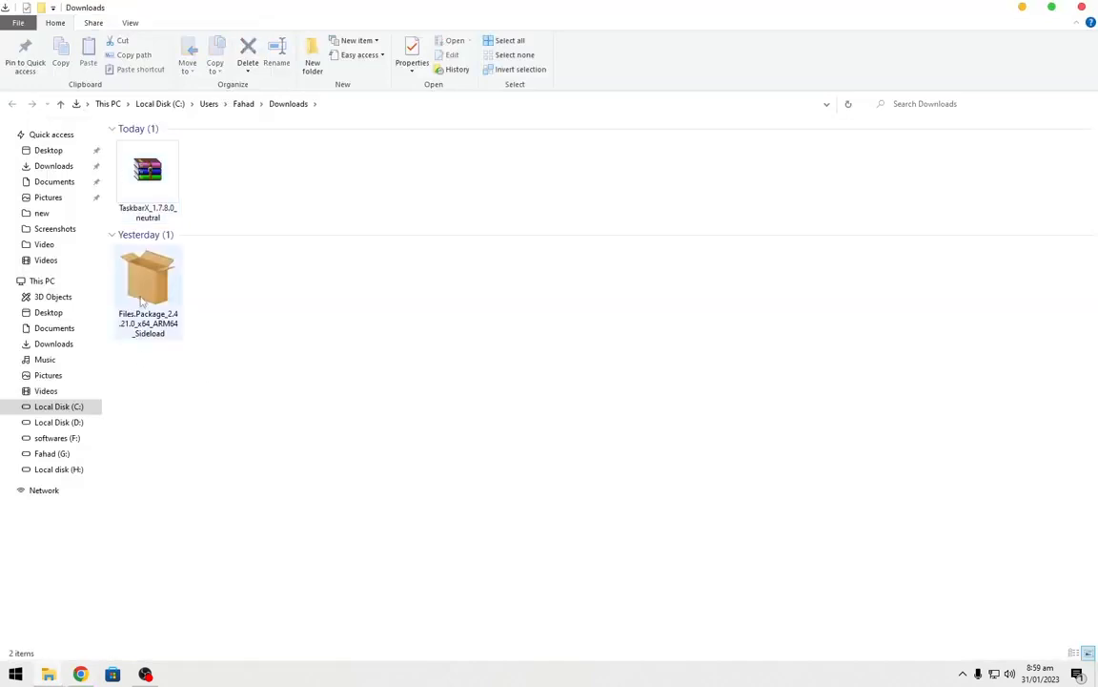
Extract the TaskbarX zip into a TaskbarX_1.7.8.0_neutral folder.
{"action": "right_click", "coordinate": [149, 190]}
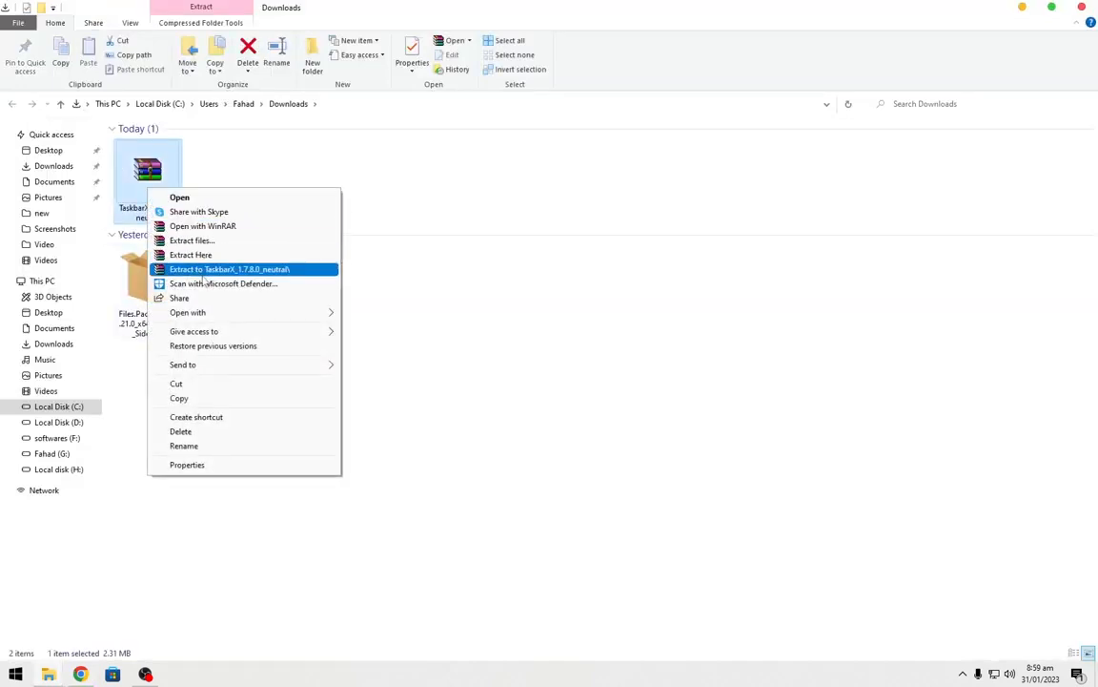
{"action": "left_click", "coordinate": [203, 270]}
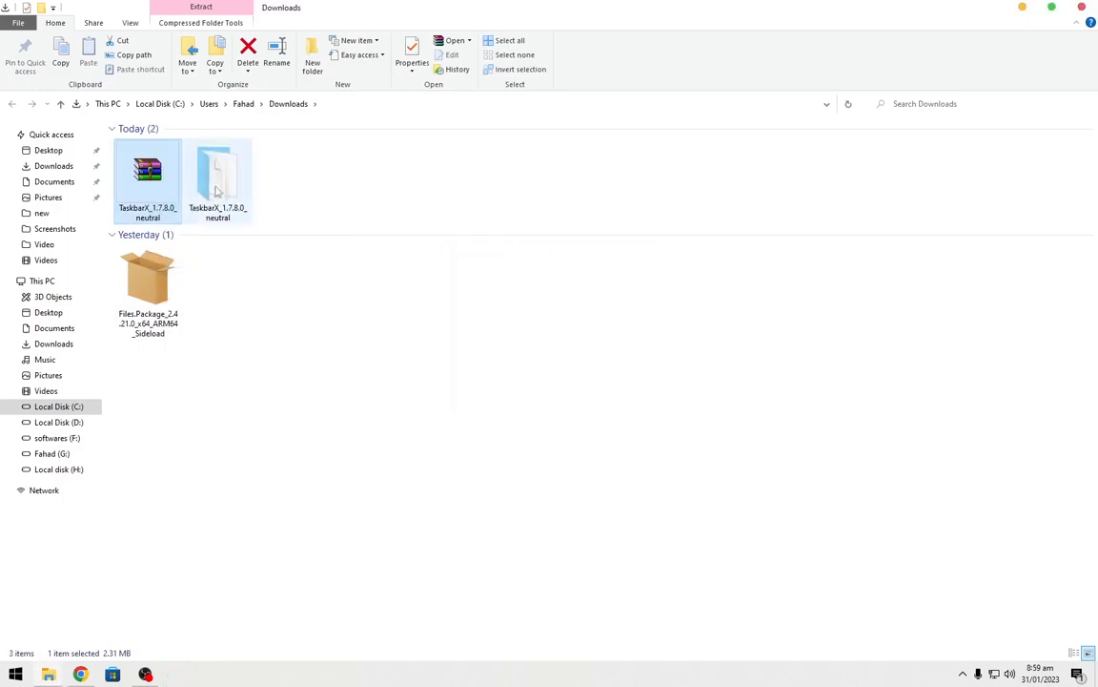
Open the extracted TaskbarX folder and run the TaskbarX application.
{"action": "double_click", "coordinate": [202, 173]}
{"action": "scroll", "coordinate": [211, 237], "scroll_direction": "down", "scroll_amount": 12}
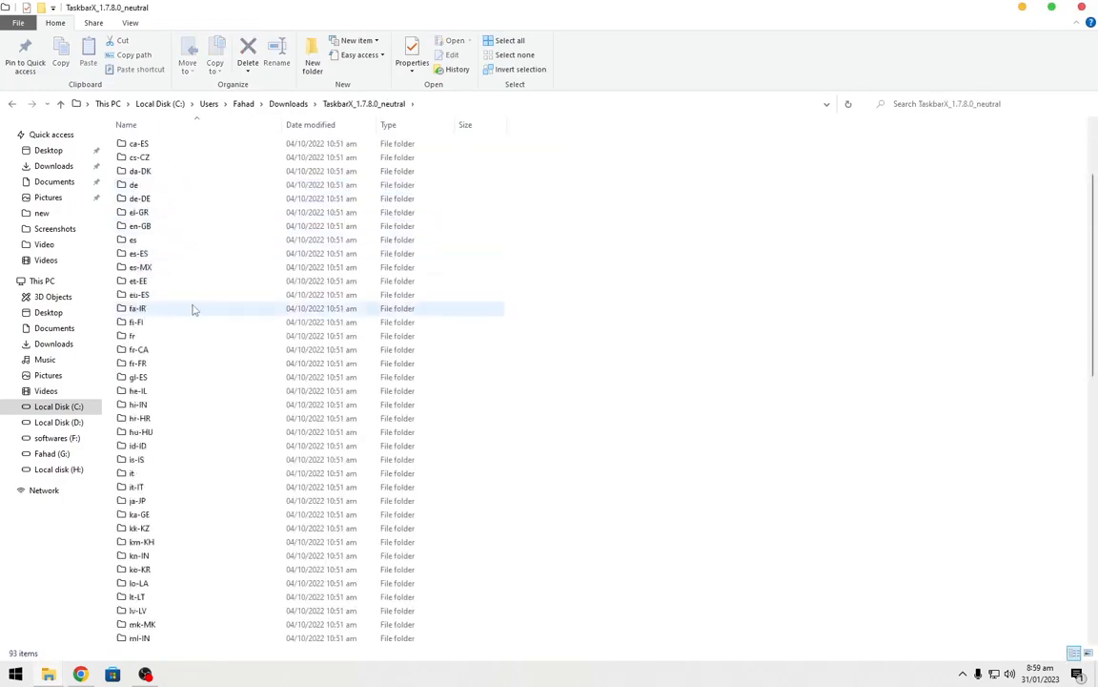
{"action": "scroll", "coordinate": [193, 310], "scroll_direction": "down", "scroll_amount": 7}
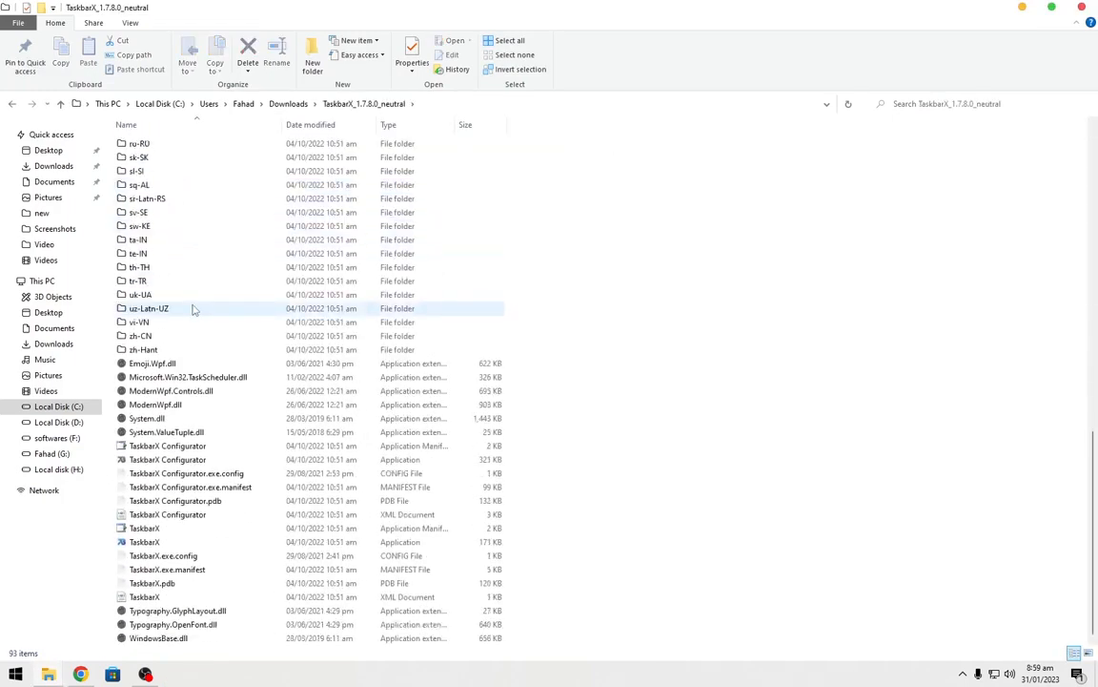
{"action": "left_click", "coordinate": [148, 542]}
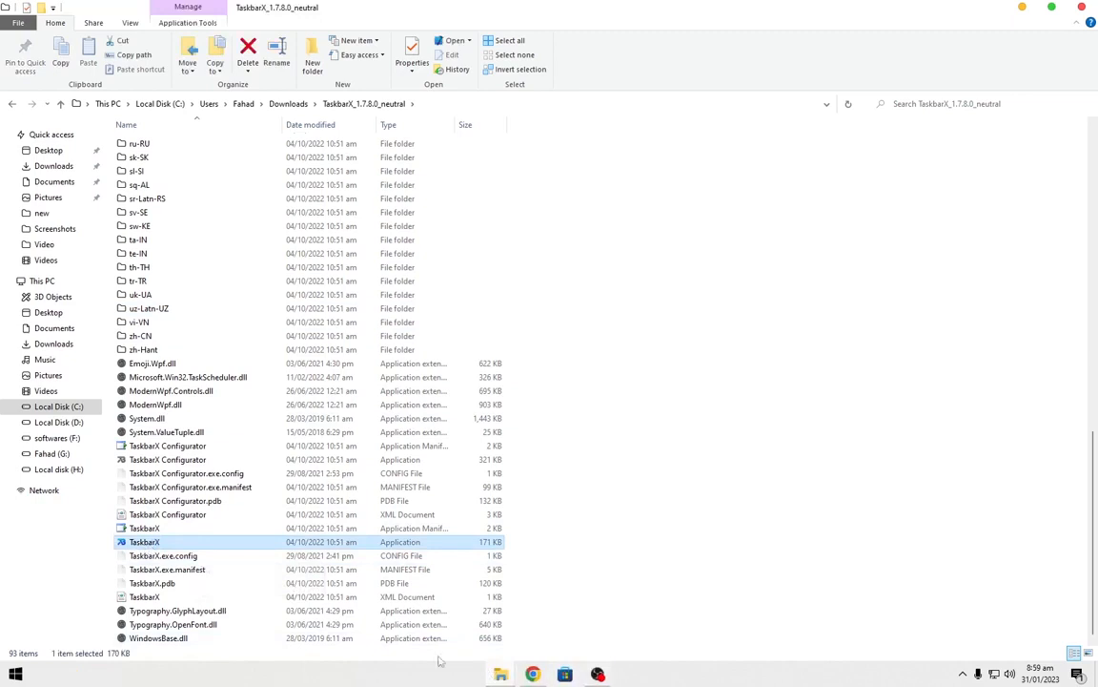
Launch the TaskbarX Configurator from the extracted folder.
{"action": "left_click", "coordinate": [197, 516]}
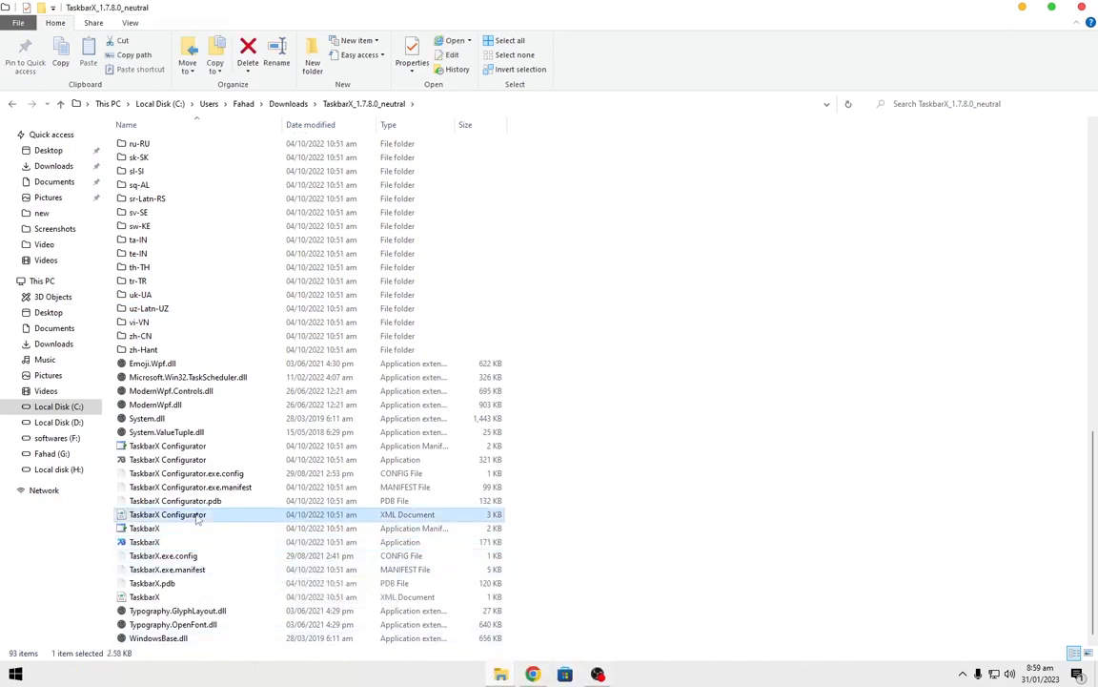
{"action": "left_click", "coordinate": [192, 461]}
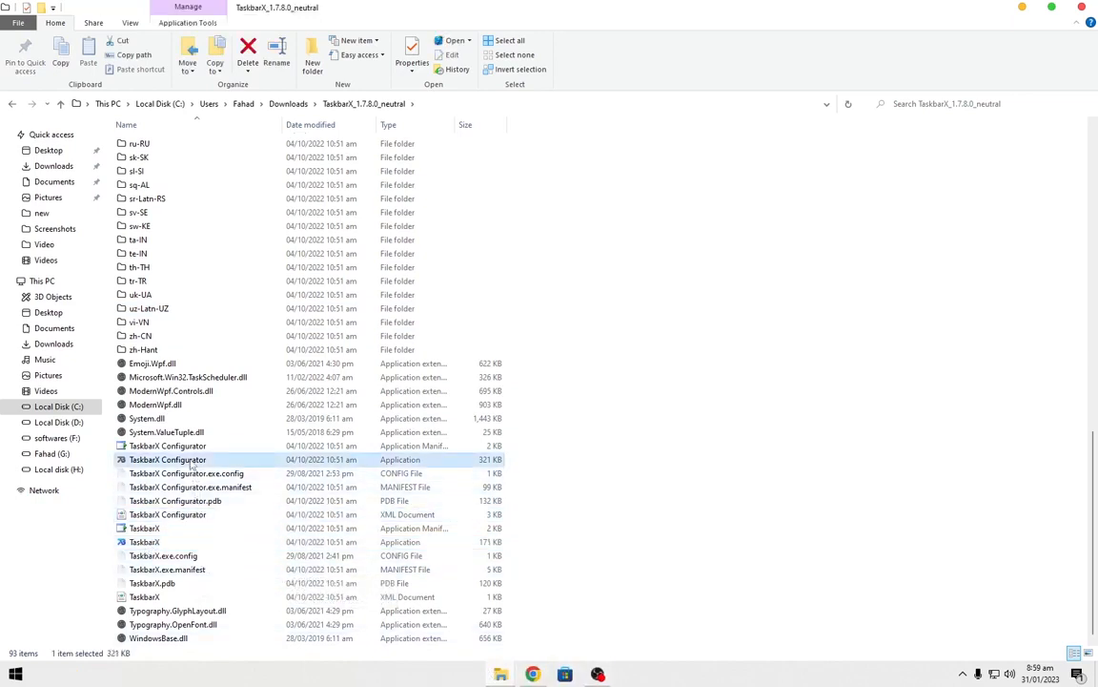
{"action": "double_click", "coordinate": [180, 467]}
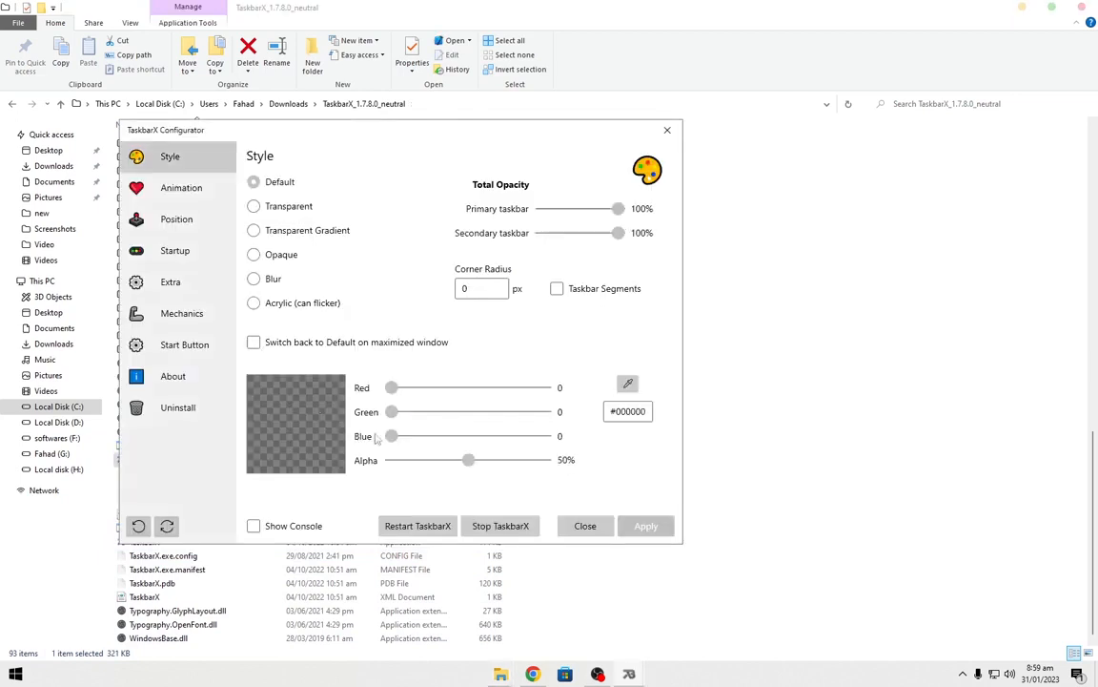
Stop TaskbarX and restart it from the configurator.
{"action": "left_click", "coordinate": [493, 530]}
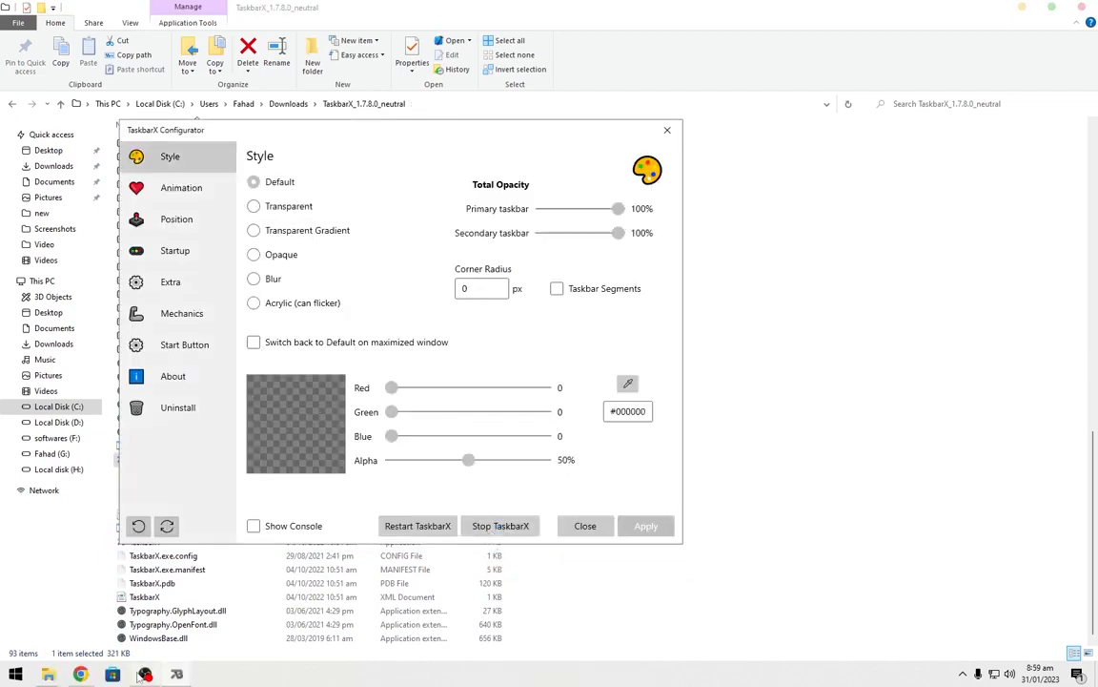
{"action": "left_click", "coordinate": [406, 532]}
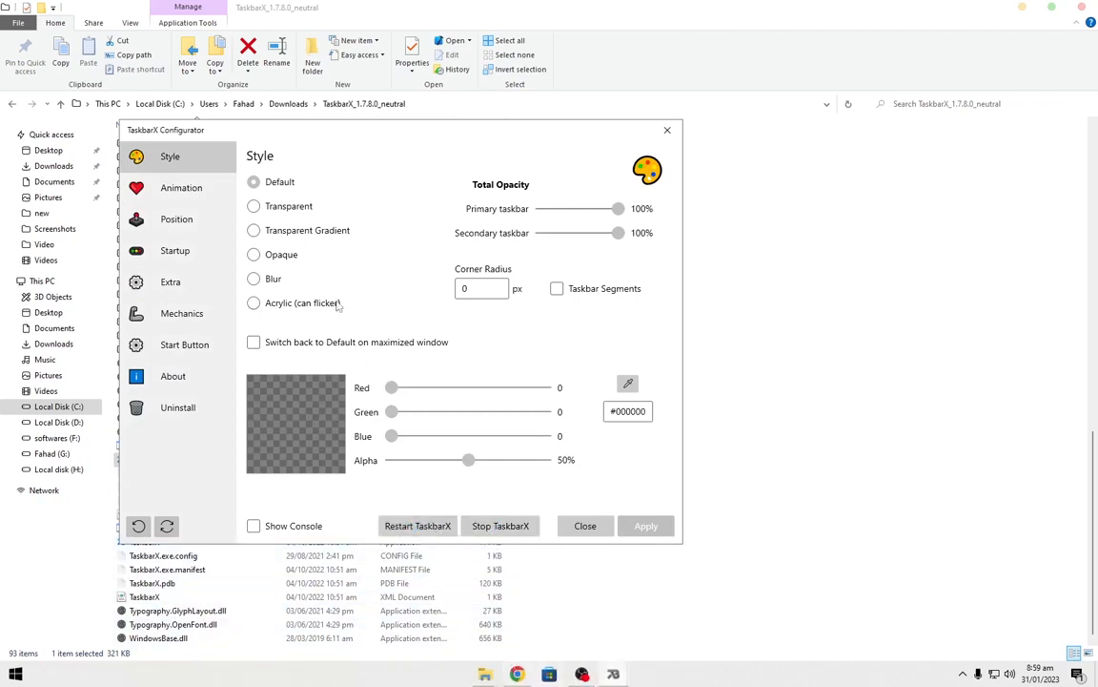
Set the taskbar style to Transparent, apply it and close the configurator.
{"action": "left_click", "coordinate": [254, 207]}
{"action": "left_click", "coordinate": [255, 234]}
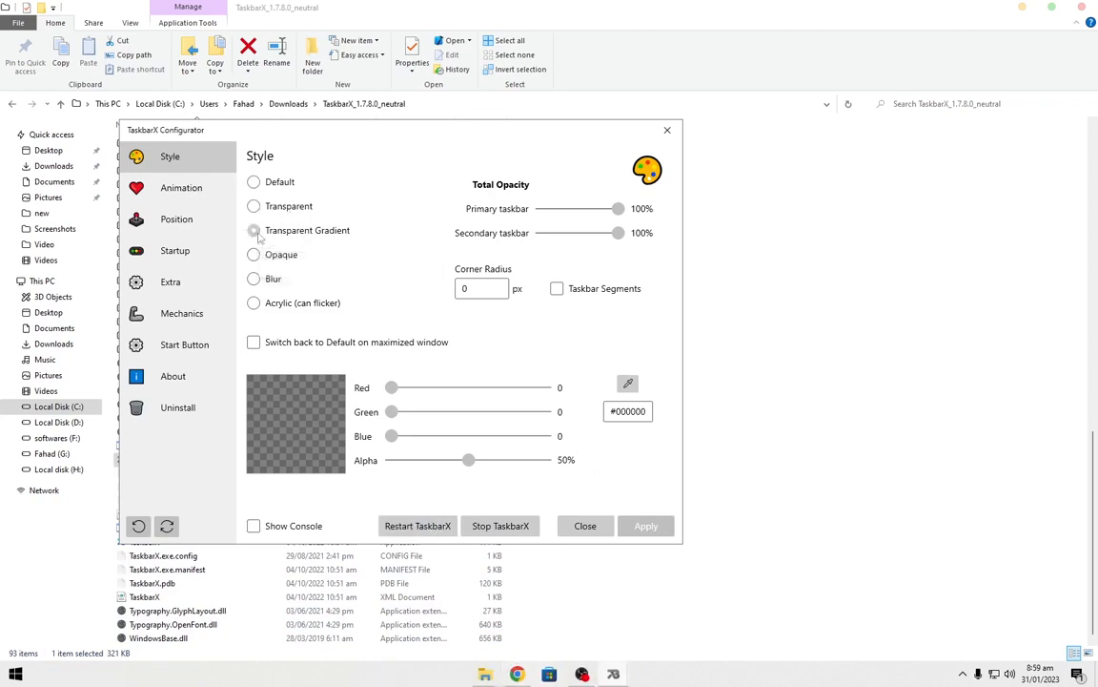
{"action": "left_click", "coordinate": [254, 278]}
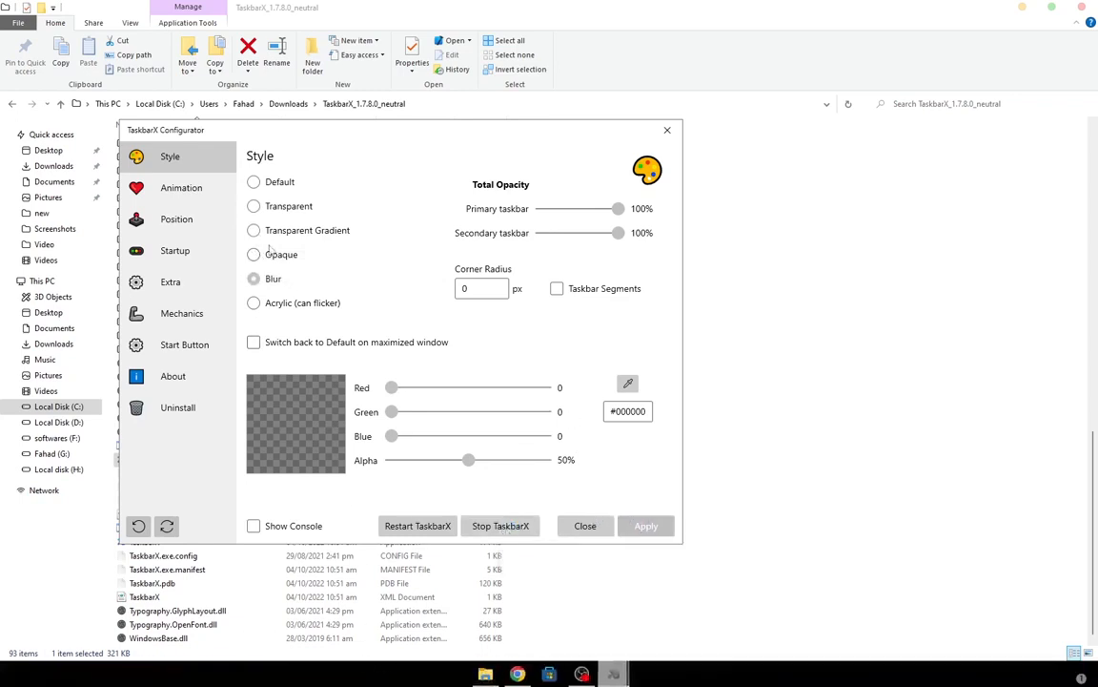
{"action": "left_click", "coordinate": [283, 209]}
{"action": "left_click", "coordinate": [647, 527]}
{"action": "left_click", "coordinate": [667, 129]}
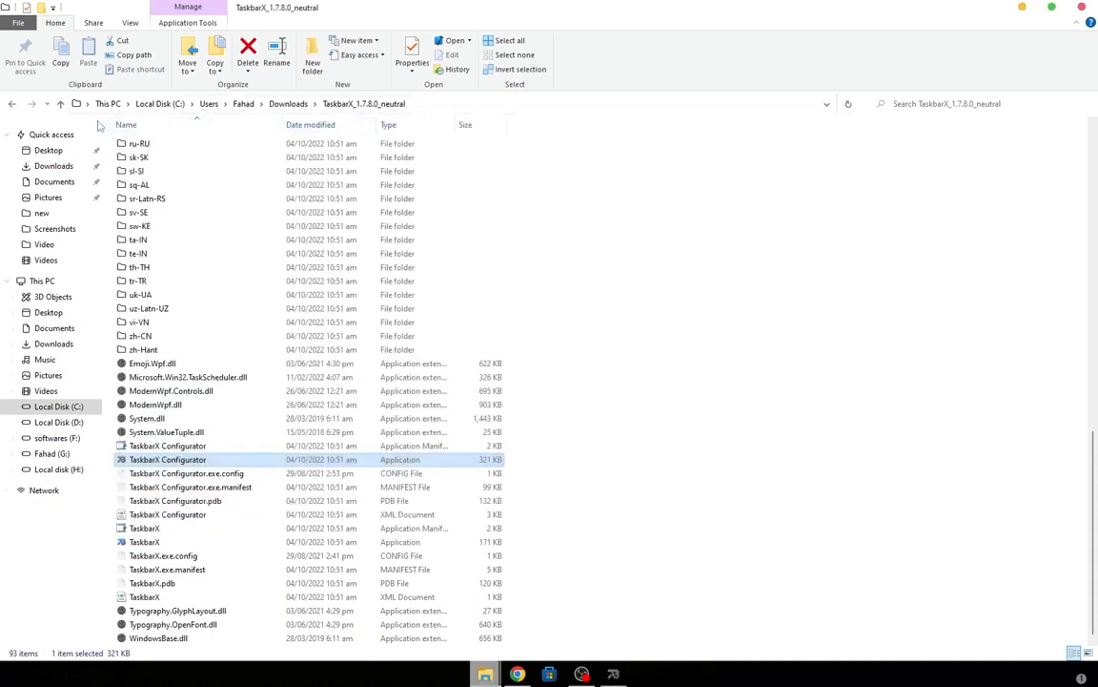
Install the Files package from the Downloads folder and launch the app.
{"action": "left_click", "coordinate": [45, 168]}
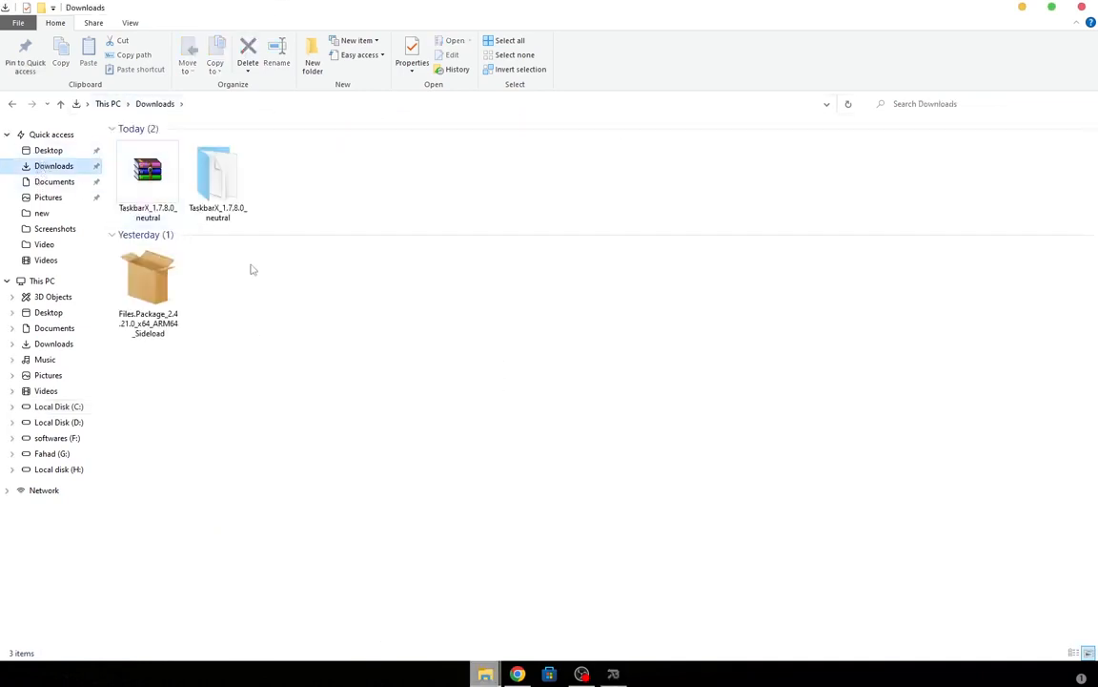
{"action": "left_click", "coordinate": [151, 289]}
{"action": "right_click", "coordinate": [152, 289]}
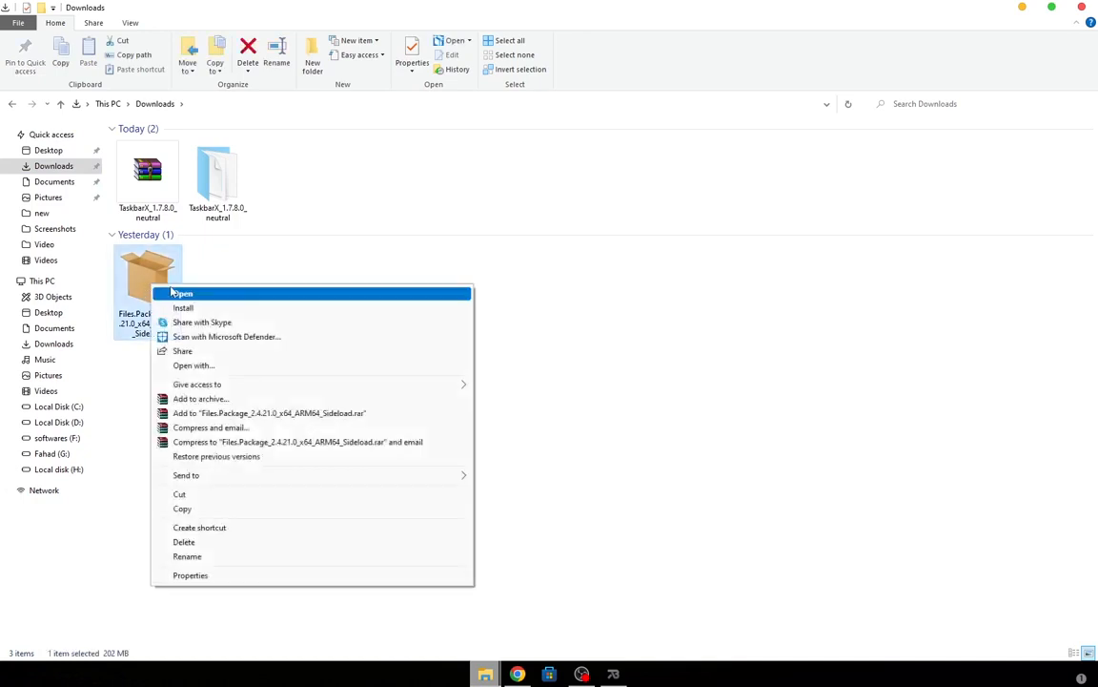
{"action": "left_click", "coordinate": [186, 308]}
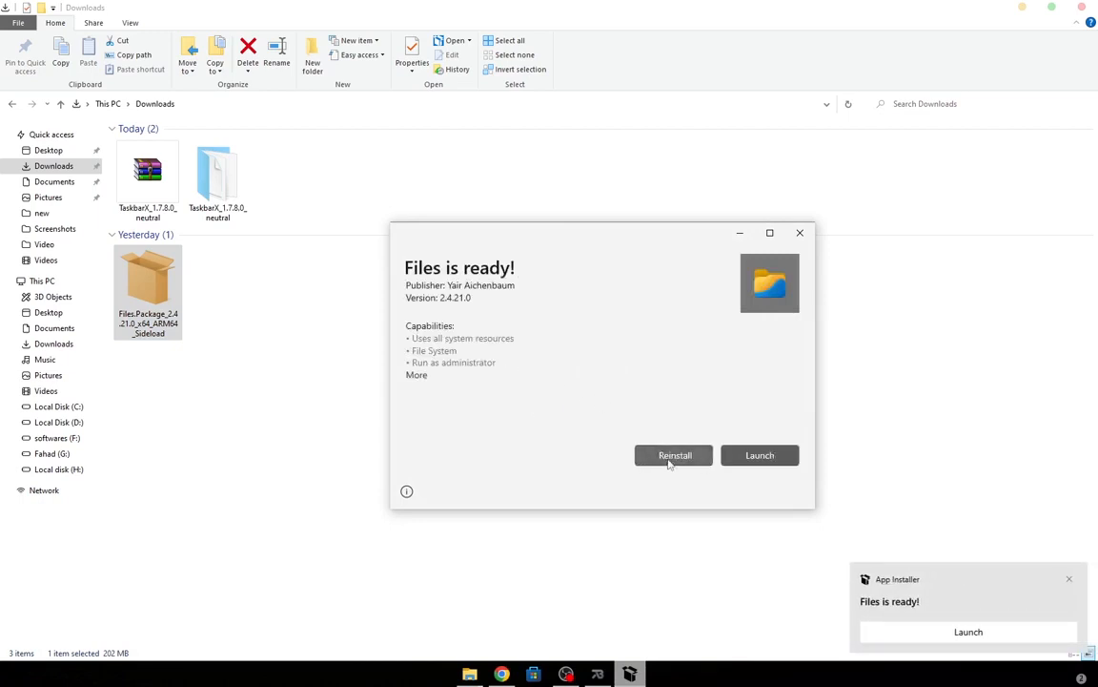
{"action": "left_click", "coordinate": [746, 455]}
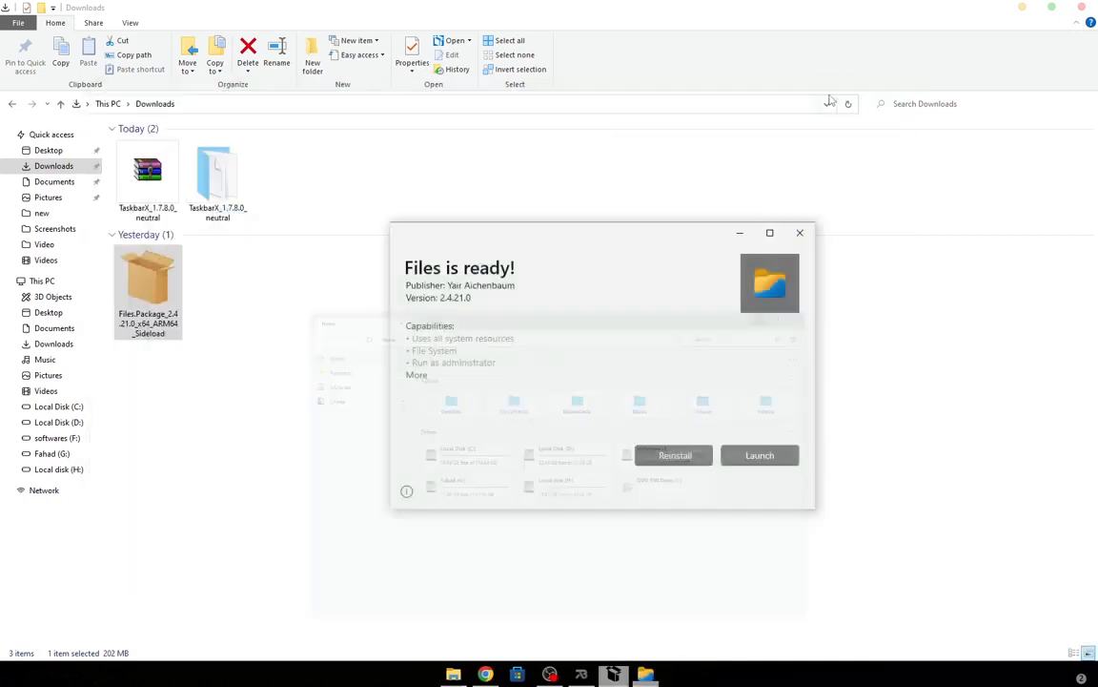
Close the Explorer window, the installer dialog and the TaskbarX Configurator.
{"action": "left_click", "coordinate": [1081, 8]}
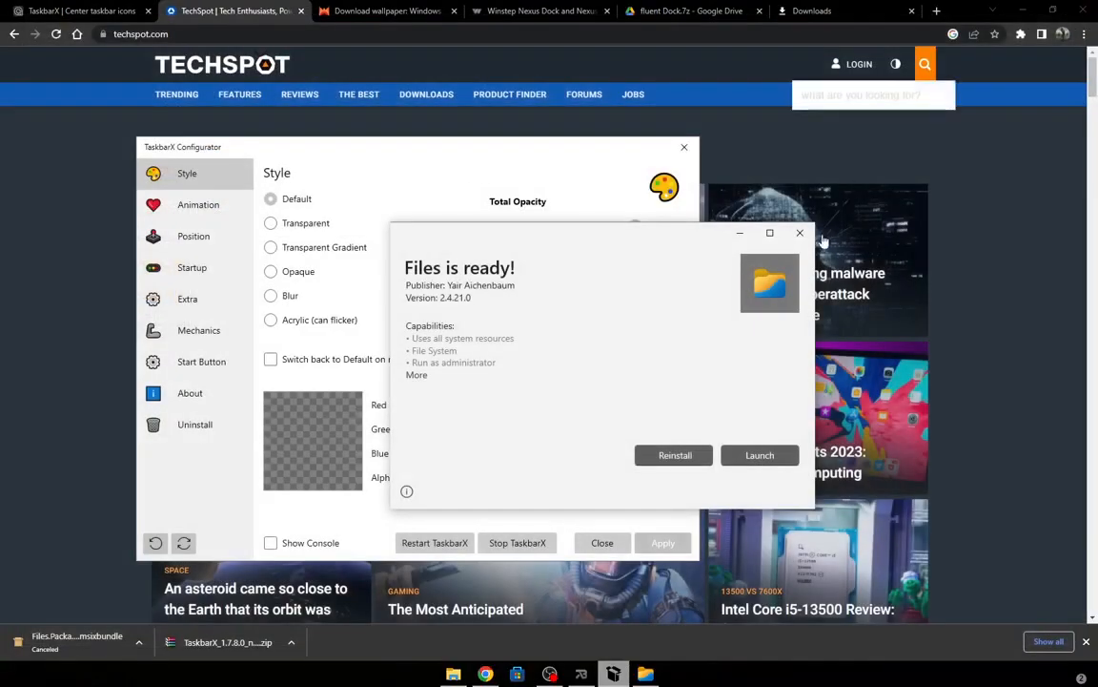
{"action": "left_click", "coordinate": [800, 233]}
{"action": "left_click", "coordinate": [684, 147]}
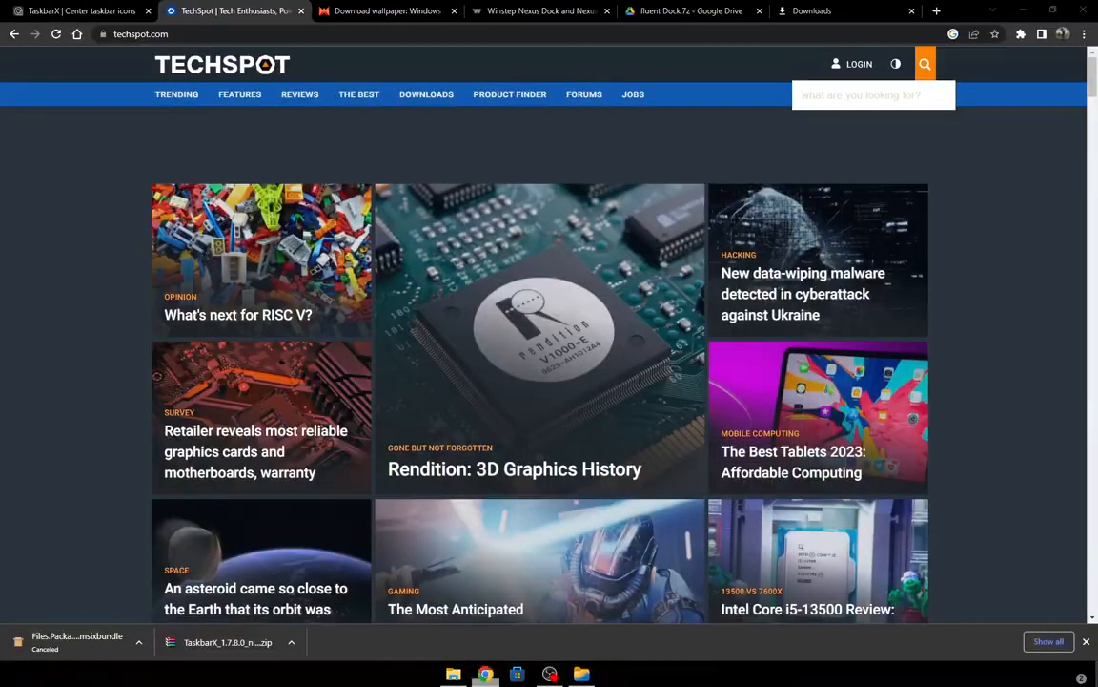
Open Files from the taskbar and set its background to a light cyan colour in settings.
{"action": "key", "text": "super+d"}
{"action": "left_click", "coordinate": [613, 673]}
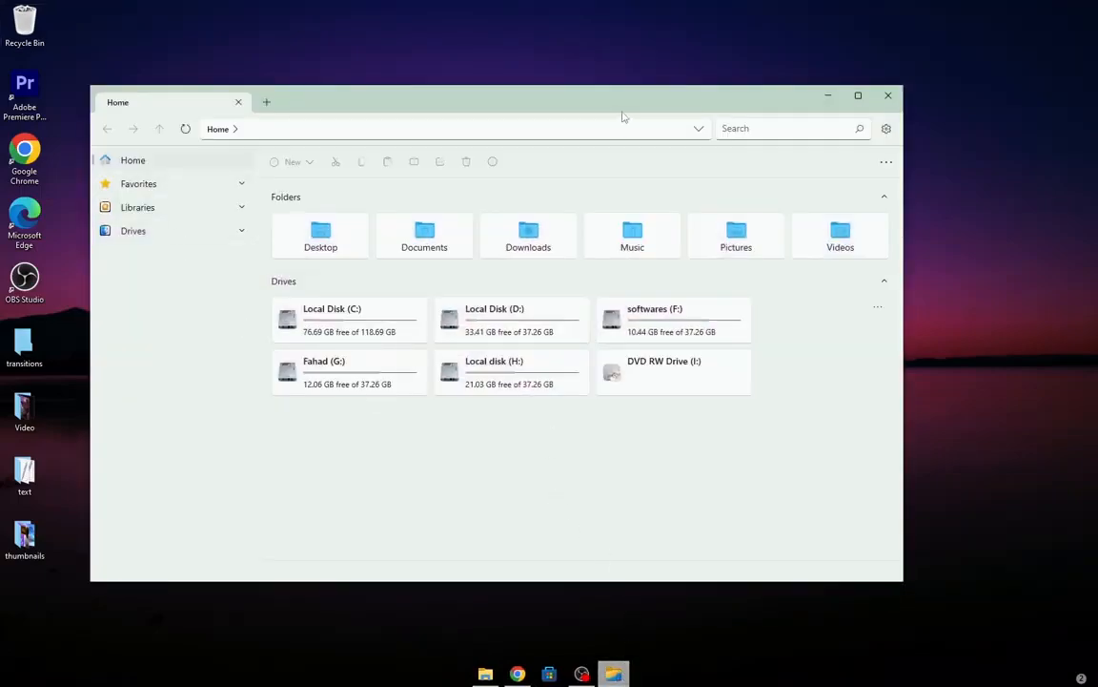
{"action": "left_click", "coordinate": [886, 130]}
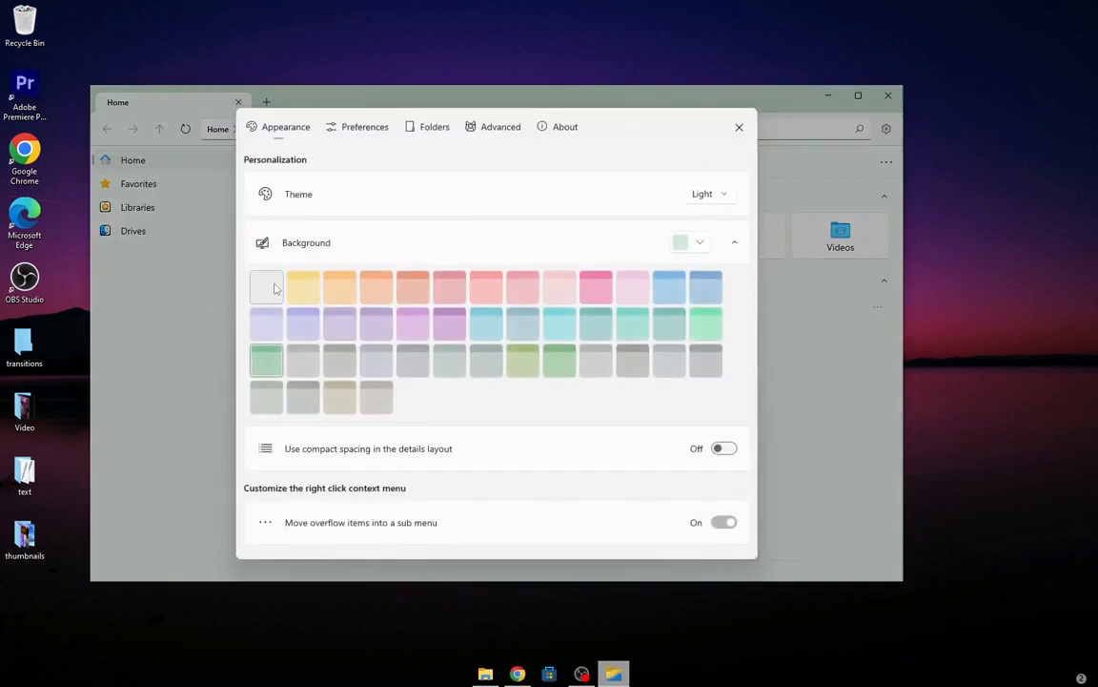
{"action": "left_click", "coordinate": [561, 331]}
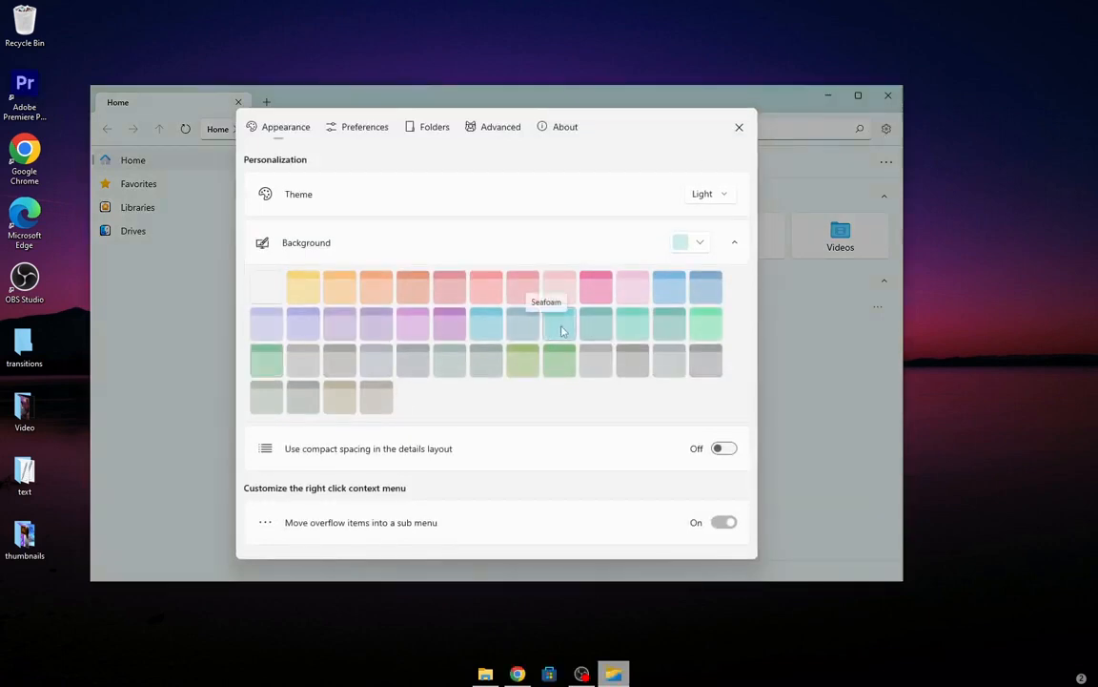
Try other background colour swatches in Files settings and settle on the light teal swatch.
{"action": "left_click", "coordinate": [484, 323]}
{"action": "left_click", "coordinate": [303, 396]}
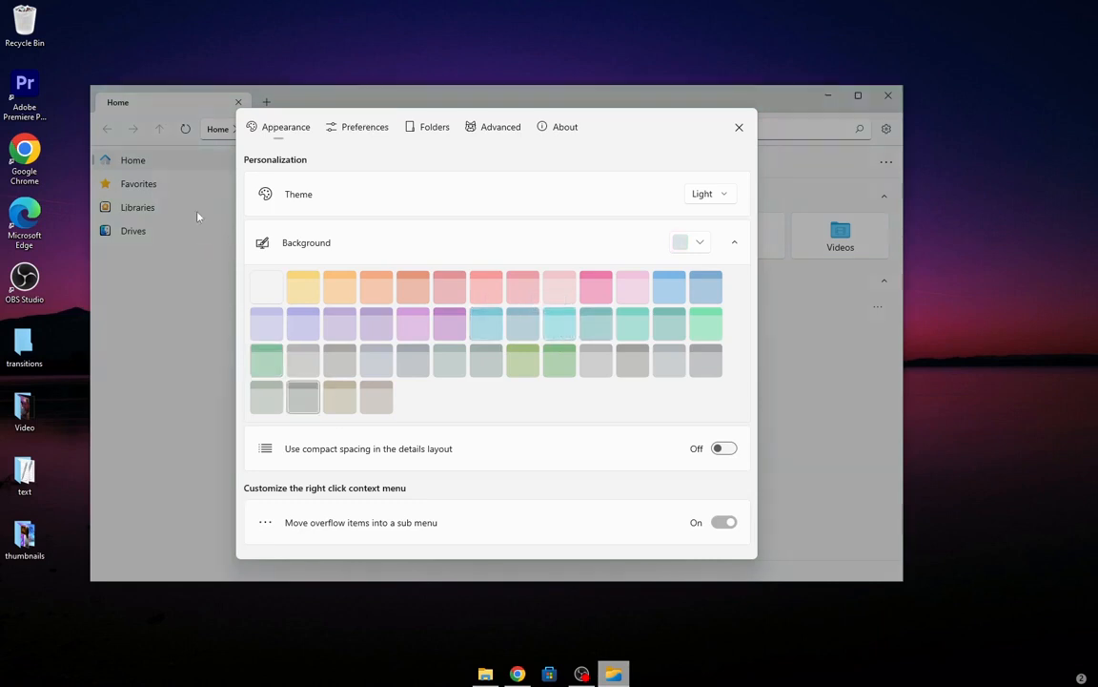
{"action": "left_click", "coordinate": [486, 360]}
{"action": "left_click", "coordinate": [488, 324]}
Switch the Files theme to Dark and back to Light.
{"action": "left_click", "coordinate": [729, 195]}
{"action": "left_click", "coordinate": [716, 219]}
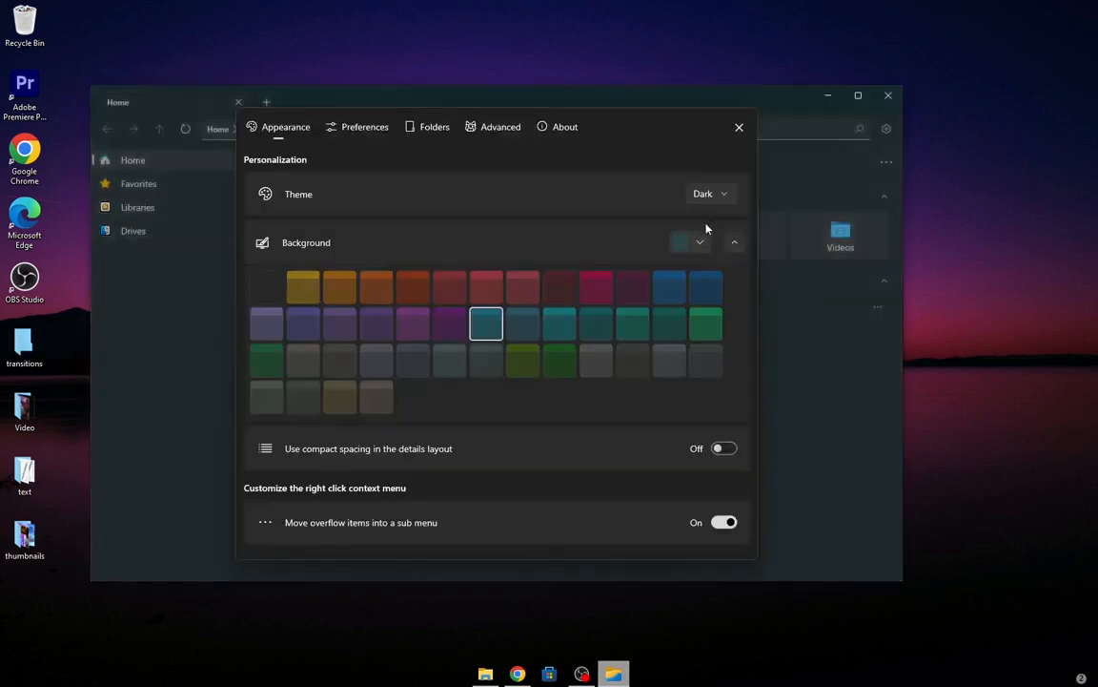
{"action": "left_click", "coordinate": [714, 196]}
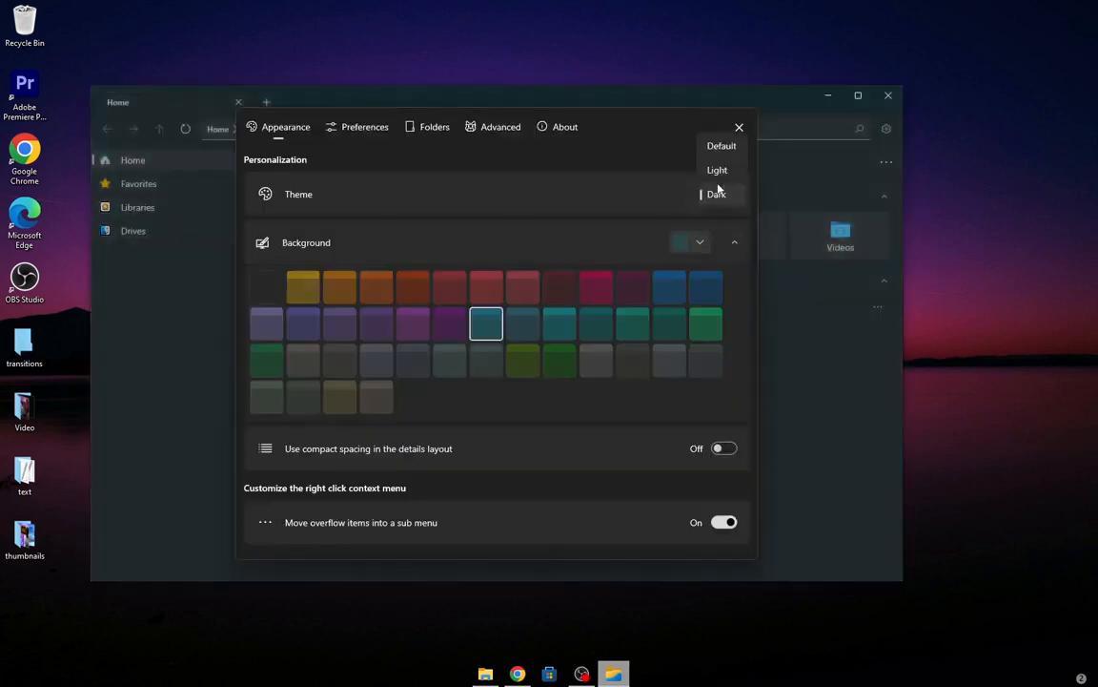
{"action": "left_click", "coordinate": [720, 171]}
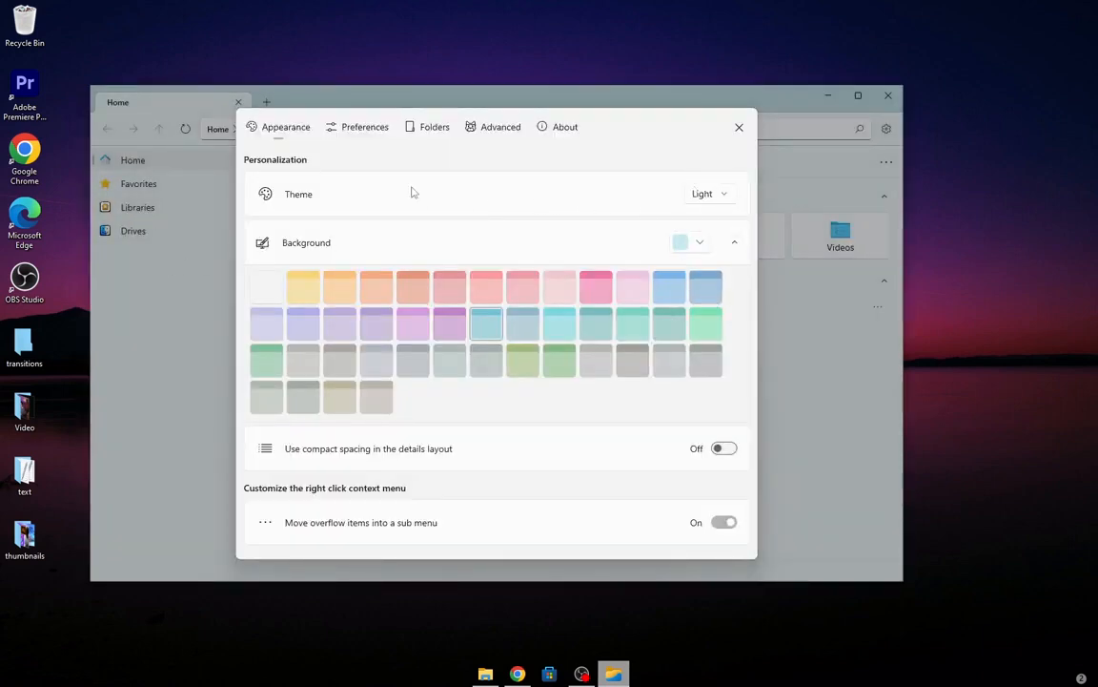
Turn on the Set Files as the default file manager option in the advanced settings and close settings.
{"action": "left_click", "coordinate": [361, 134]}
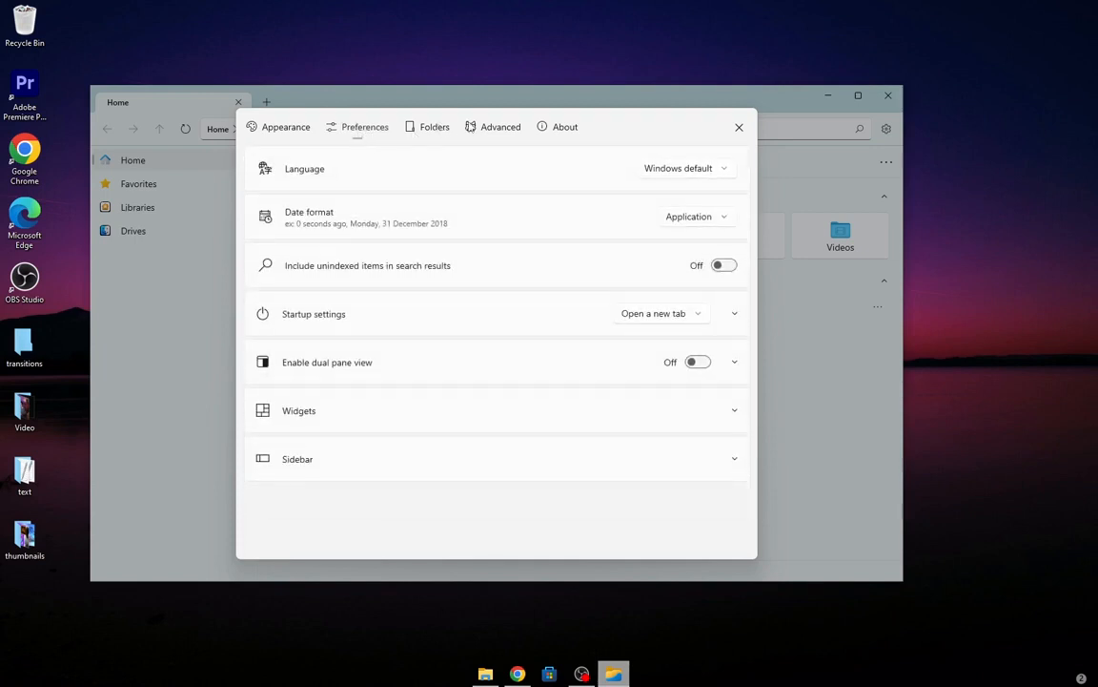
{"action": "left_click", "coordinate": [496, 127]}
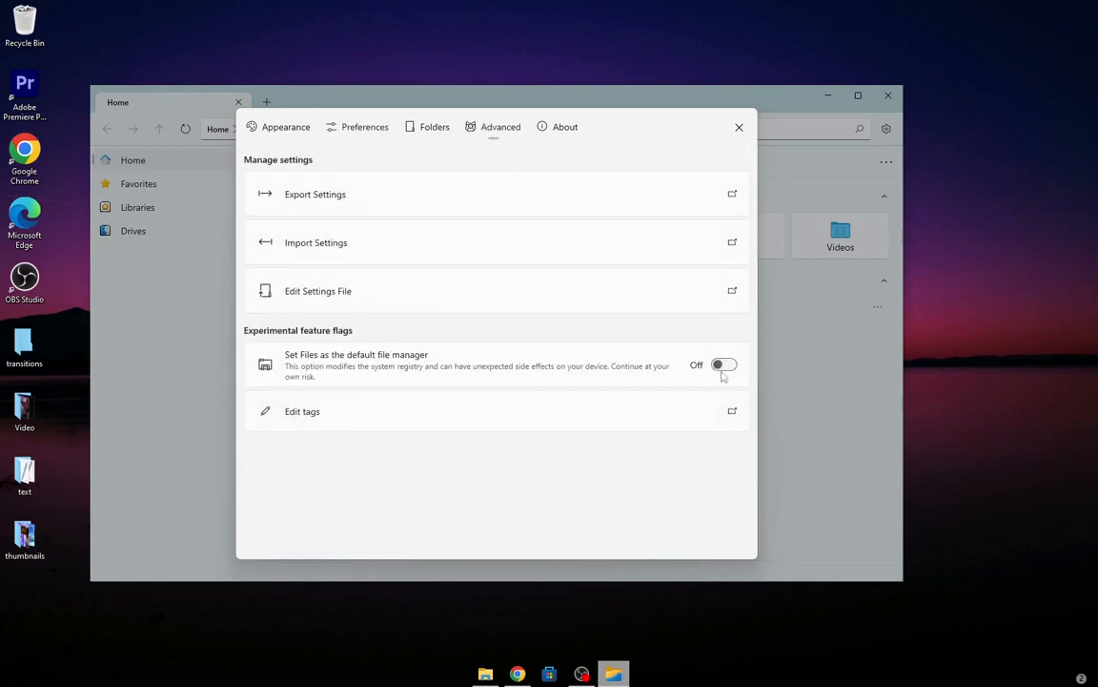
{"action": "left_click", "coordinate": [723, 367]}
{"action": "left_click", "coordinate": [738, 128]}
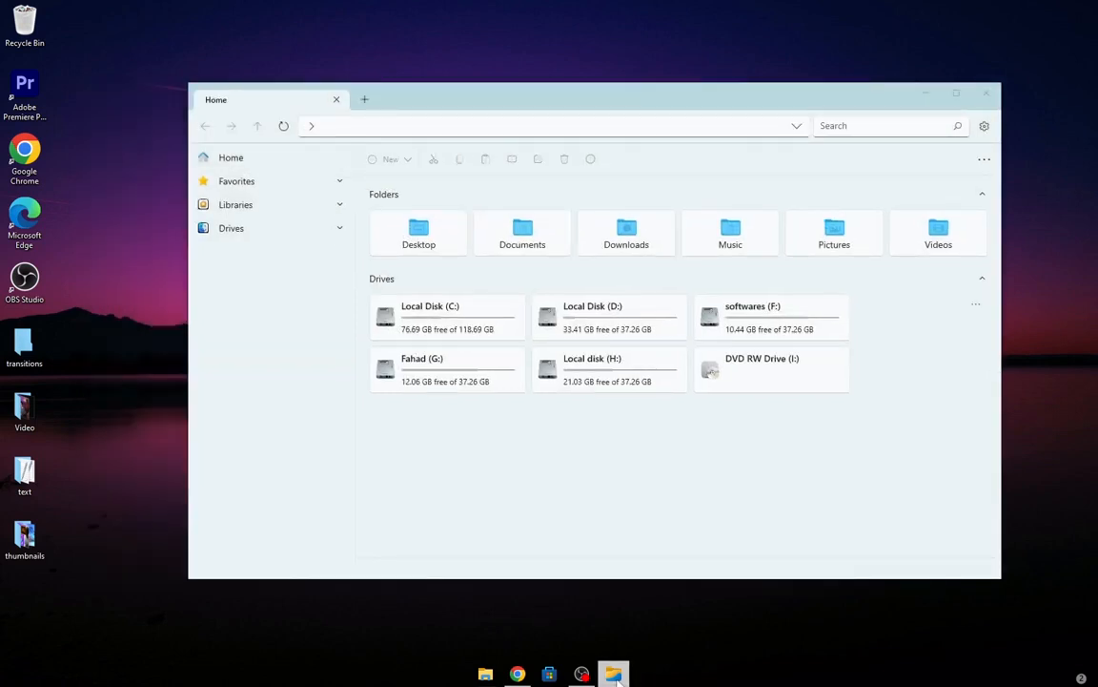
Pin Files to the taskbar in place of File Explorer and move it to the first position.
{"action": "right_click", "coordinate": [622, 675]}
{"action": "left_click", "coordinate": [597, 637]}
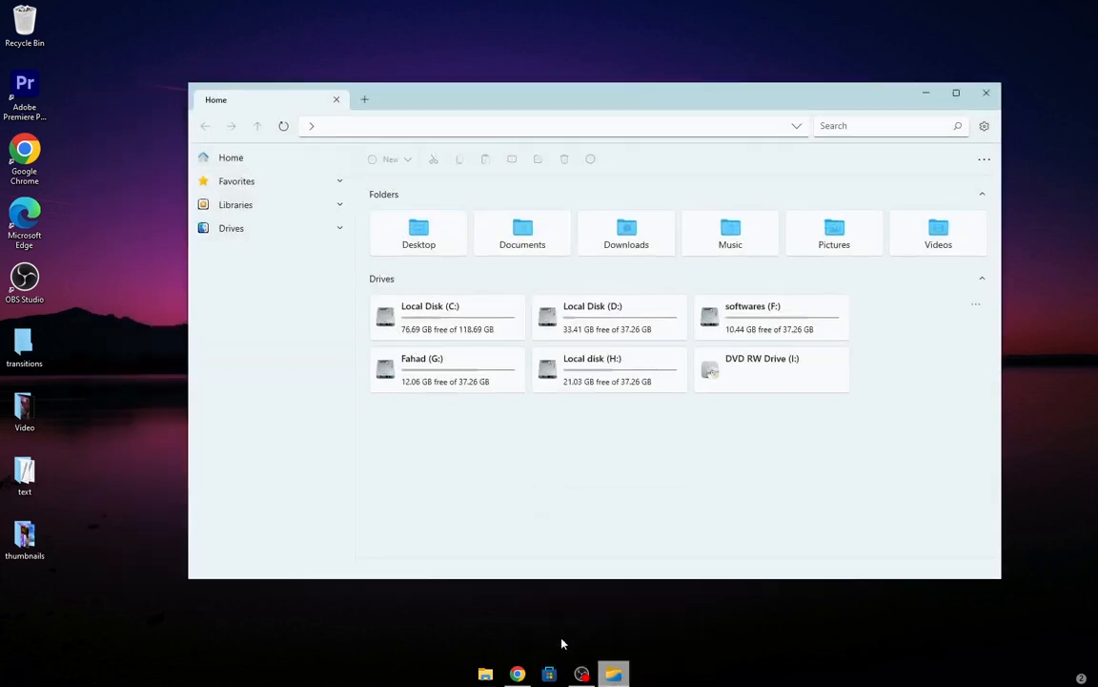
{"action": "right_click", "coordinate": [486, 672]}
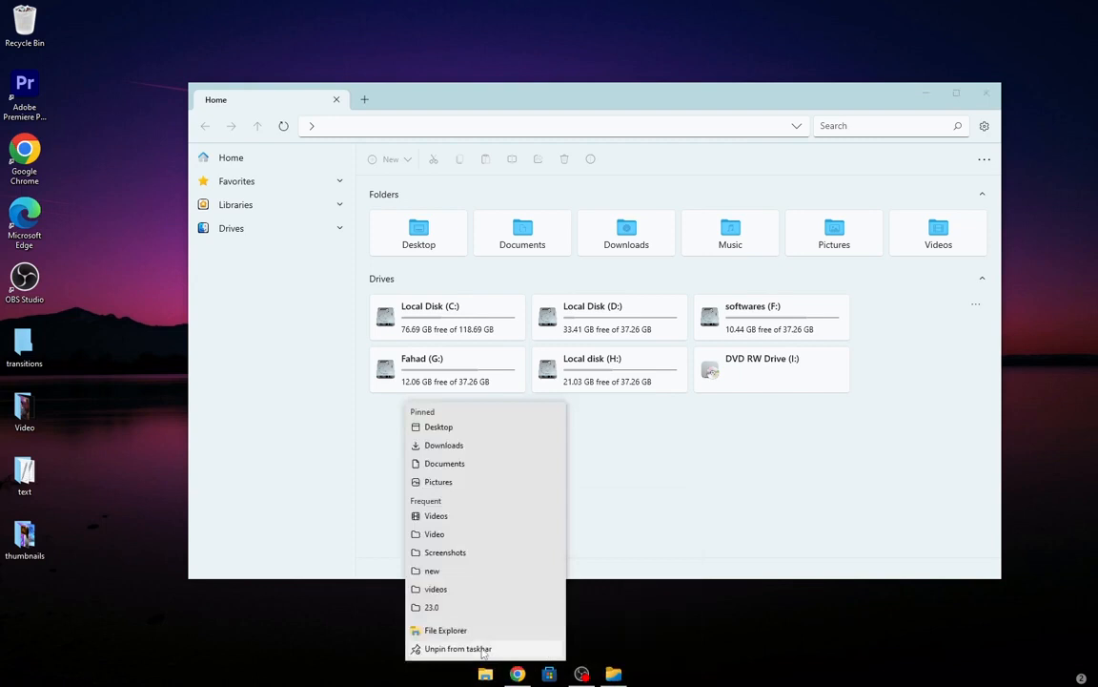
{"action": "left_click", "coordinate": [482, 650]}
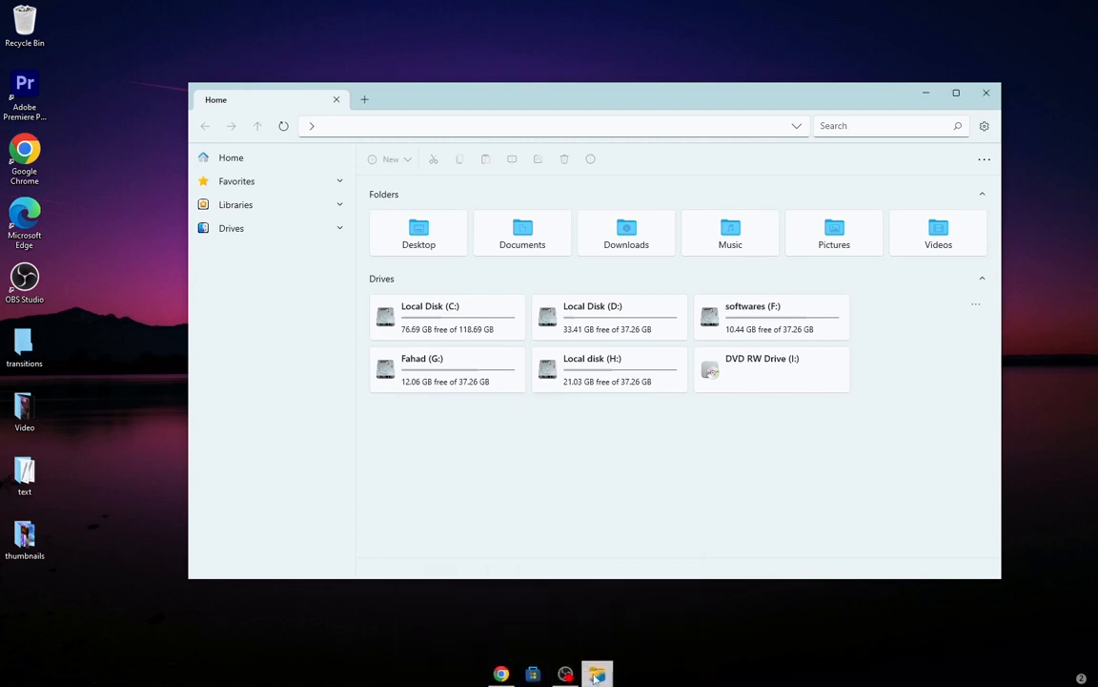
{"action": "left_click_drag", "start_coordinate": [581, 673], "coordinate": [478, 677]}
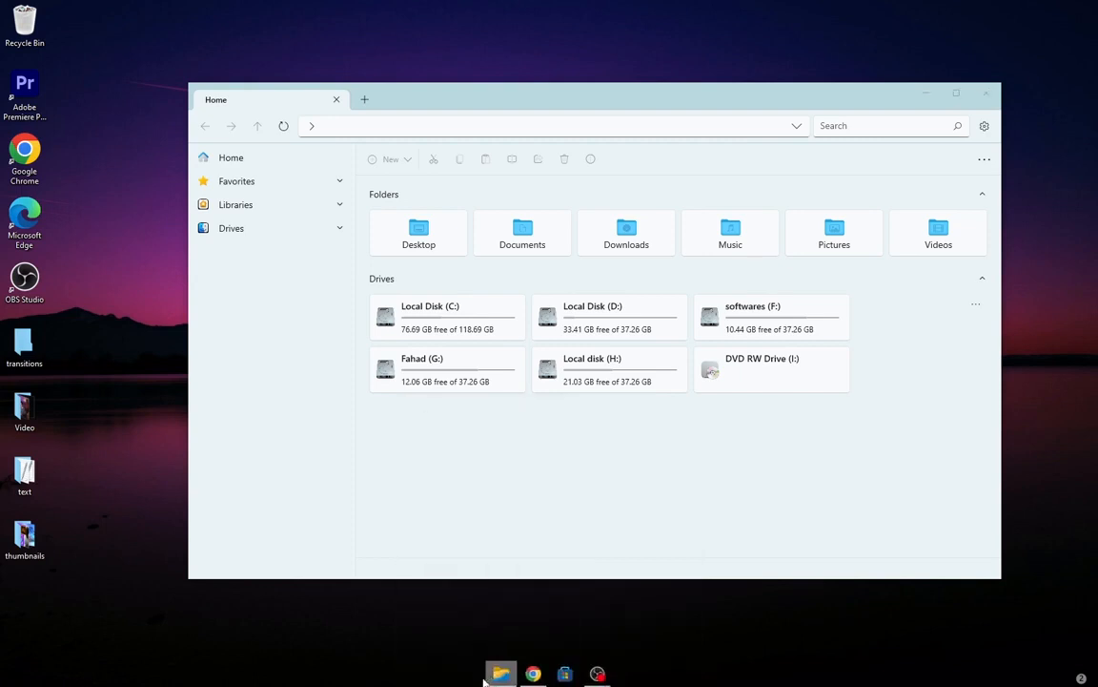
Expand the Files sidebar sections, browse the Documents and Downloads folders, and close the window.
{"action": "left_click", "coordinate": [322, 230]}
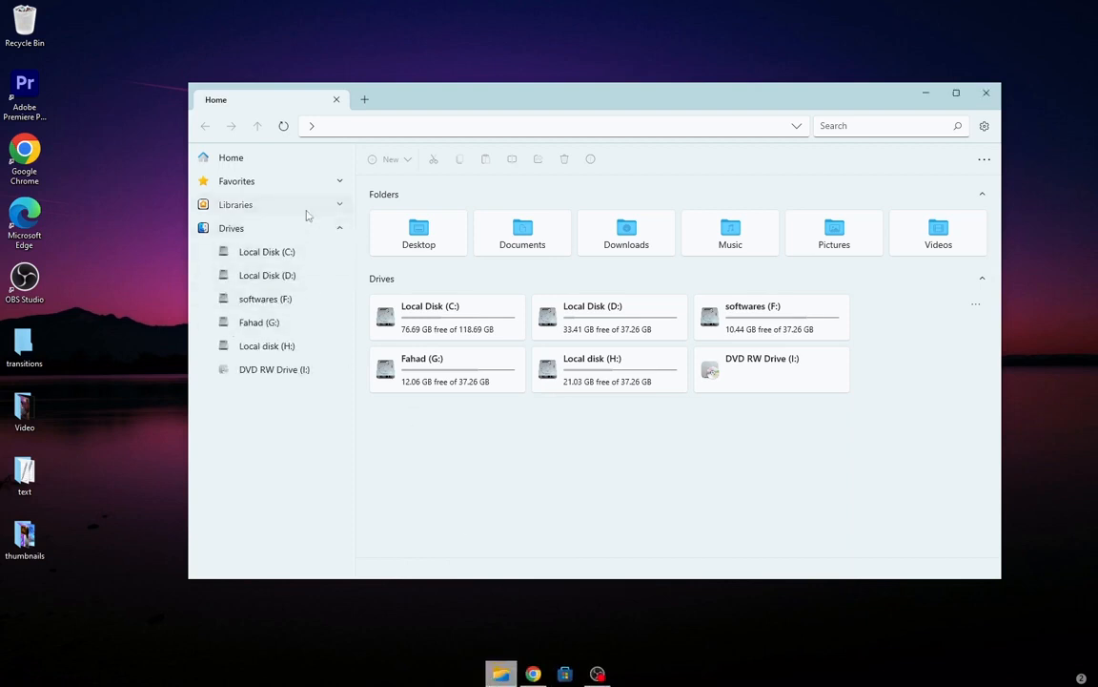
{"action": "left_click", "coordinate": [306, 207]}
{"action": "left_click", "coordinate": [276, 182]}
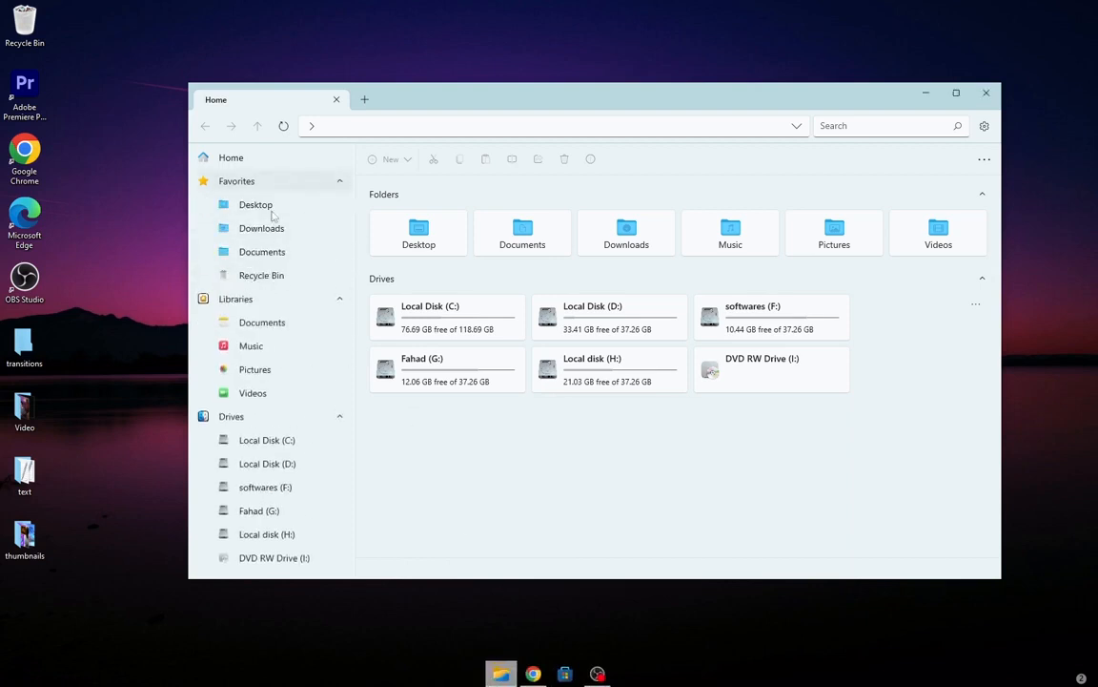
{"action": "left_click", "coordinate": [260, 325]}
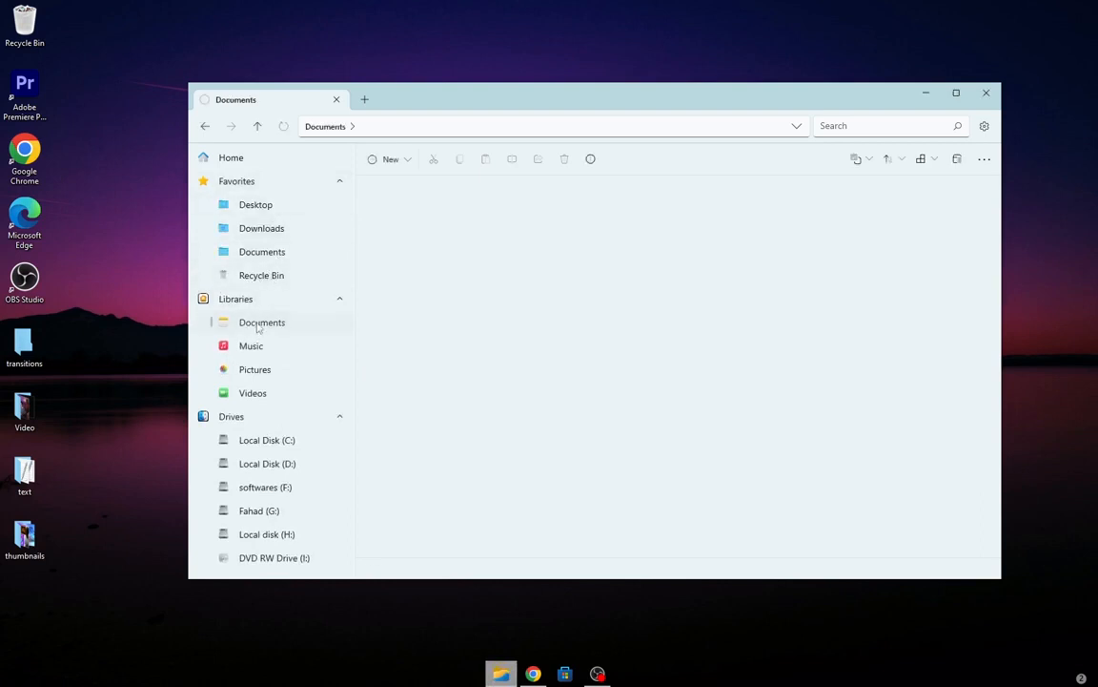
{"action": "left_click", "coordinate": [270, 232]}
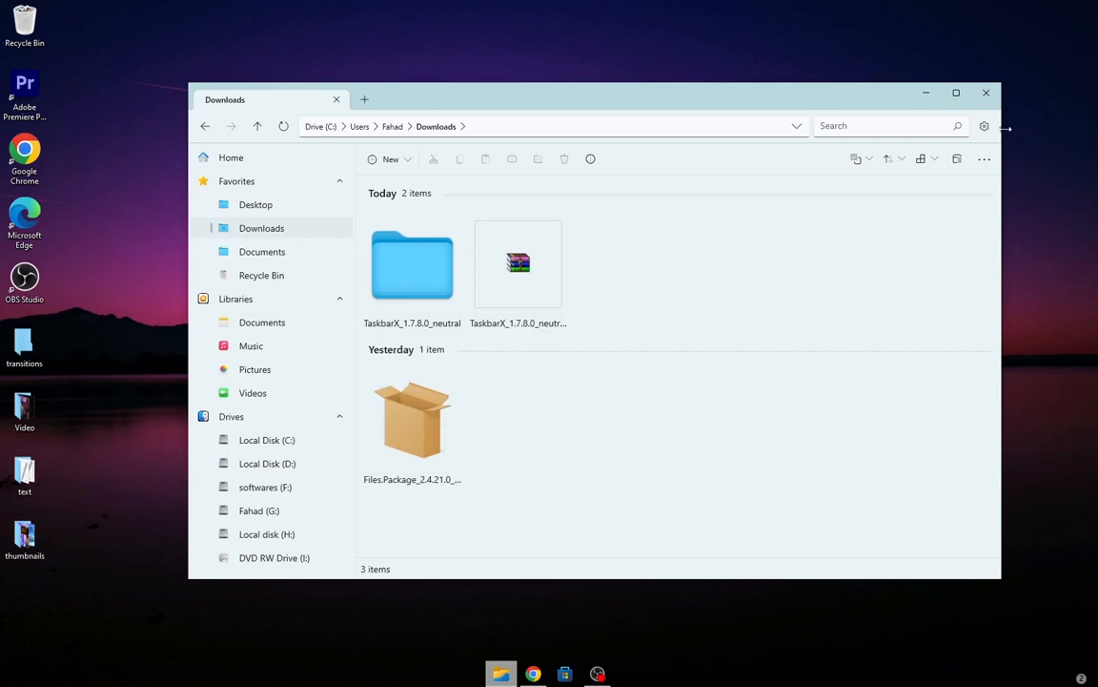
{"action": "left_click", "coordinate": [987, 93]}
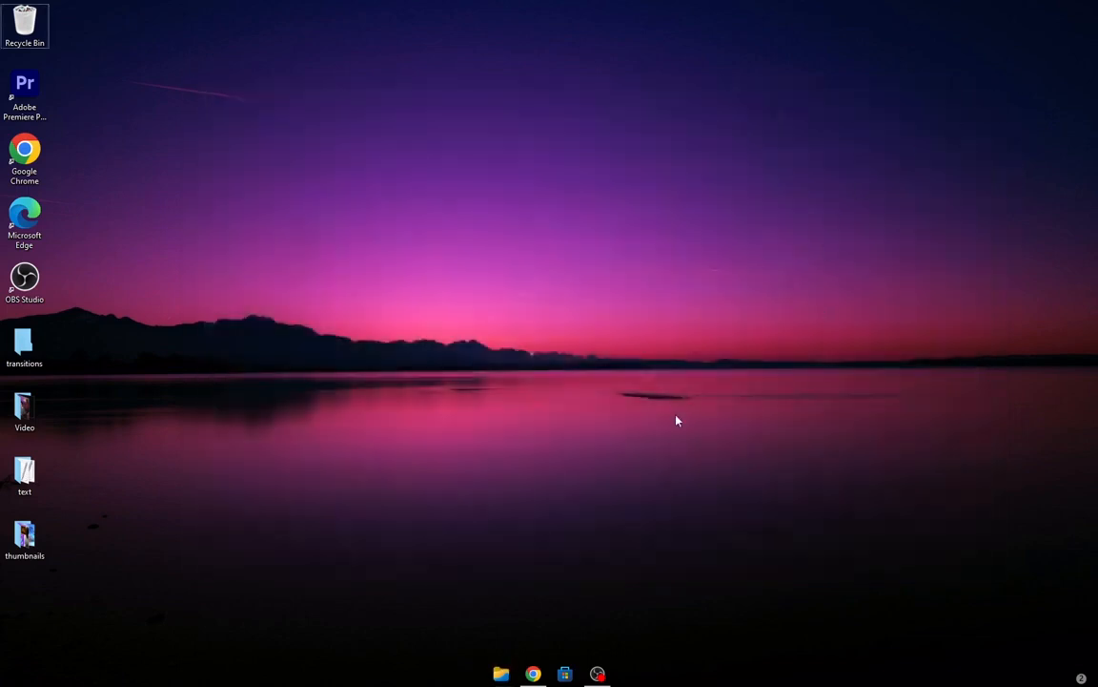
Download the Windows 11 wallpaper from the wallpaper tab in Chrome and open the image.
{"action": "left_click", "coordinate": [533, 672]}
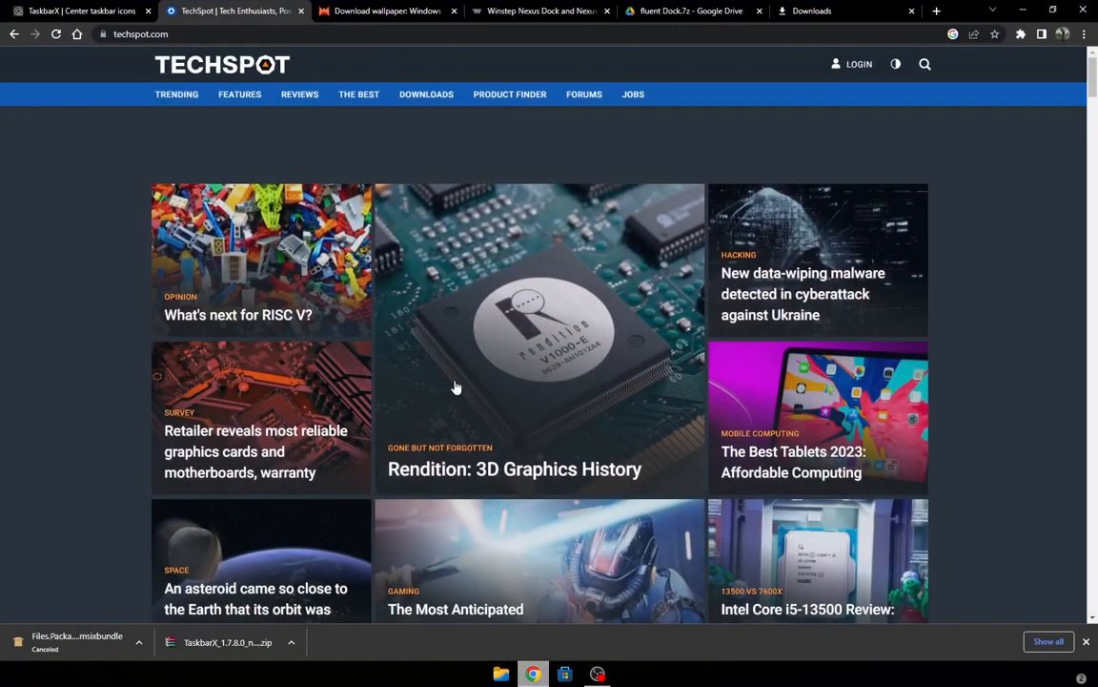
{"action": "left_click", "coordinate": [333, 9]}
{"action": "scroll", "coordinate": [391, 248], "scroll_direction": "down", "scroll_amount": 1}
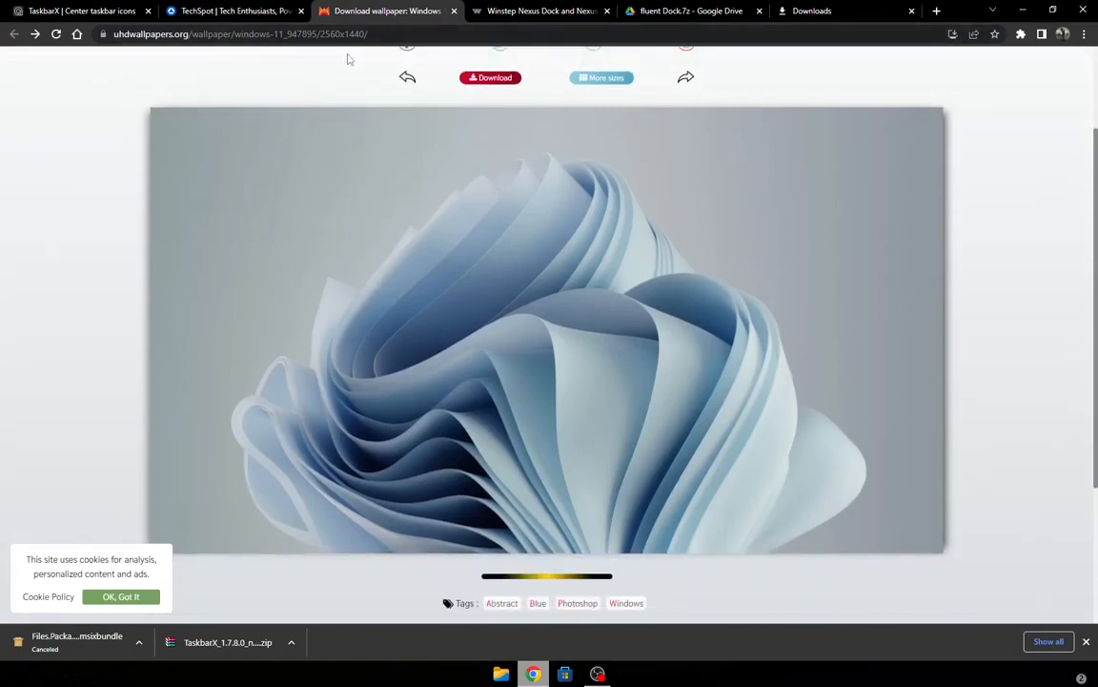
{"action": "scroll", "coordinate": [381, 81], "scroll_direction": "up", "scroll_amount": 2}
{"action": "left_click", "coordinate": [492, 211]}
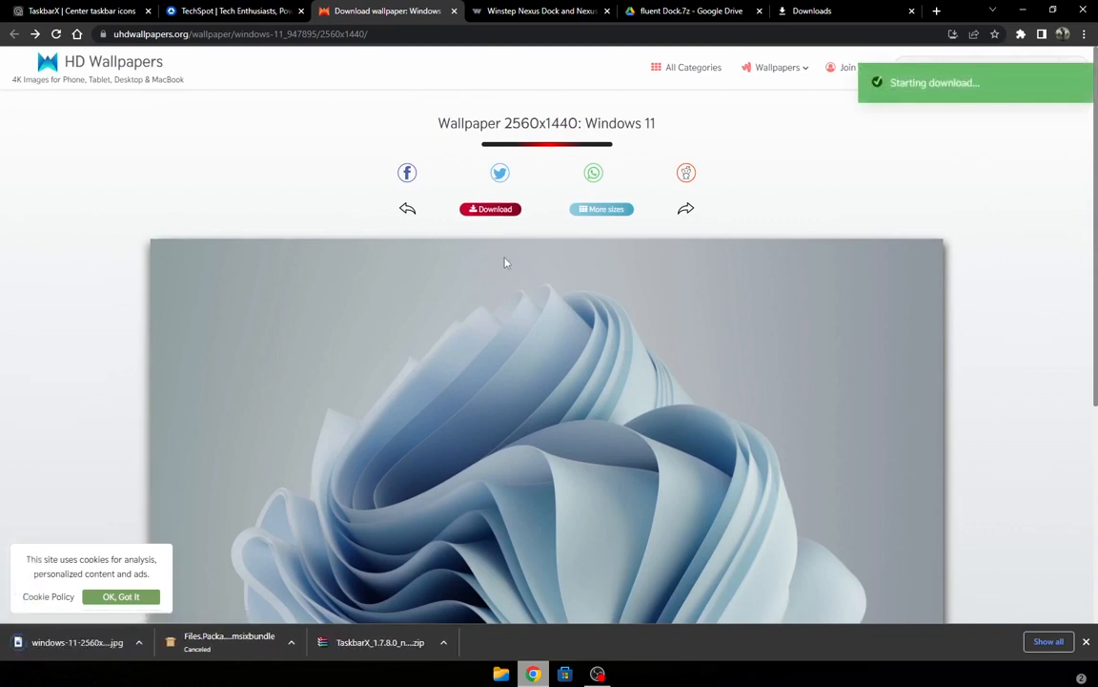
{"action": "left_click", "coordinate": [139, 643]}
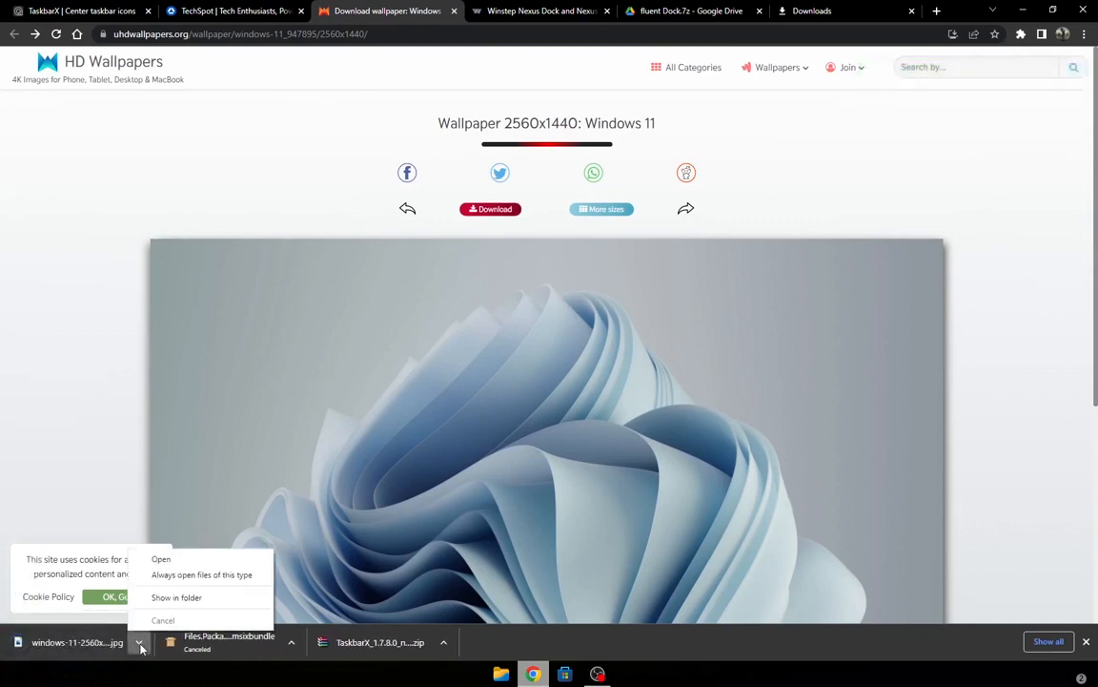
{"action": "left_click", "coordinate": [161, 560]}
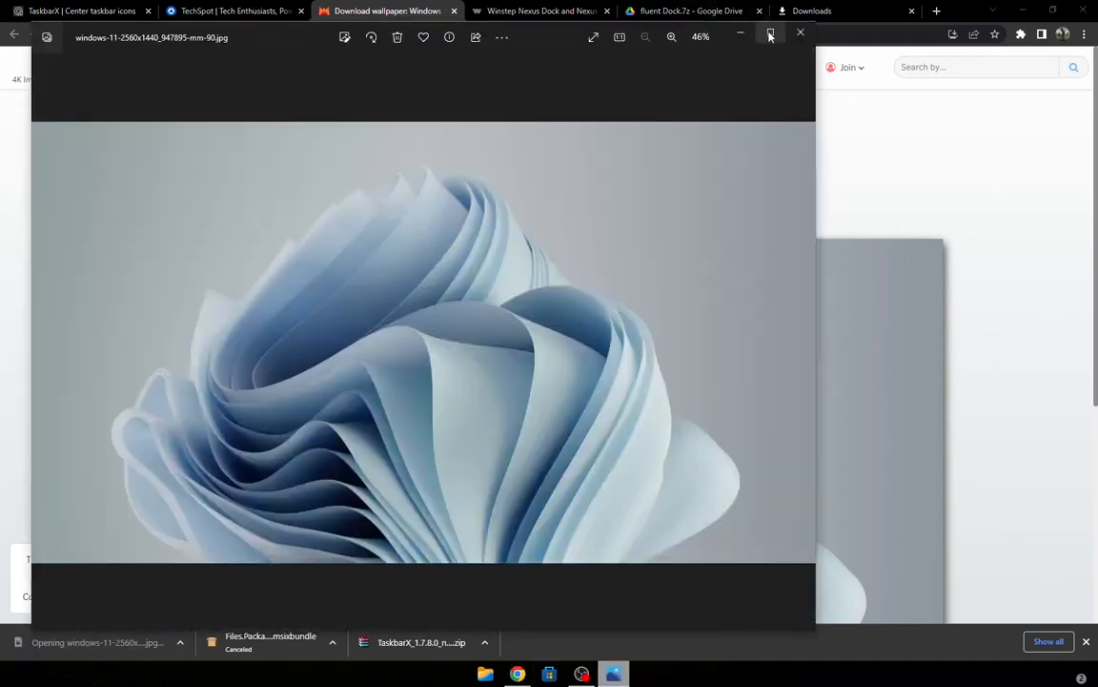
{"action": "left_click", "coordinate": [771, 32]}
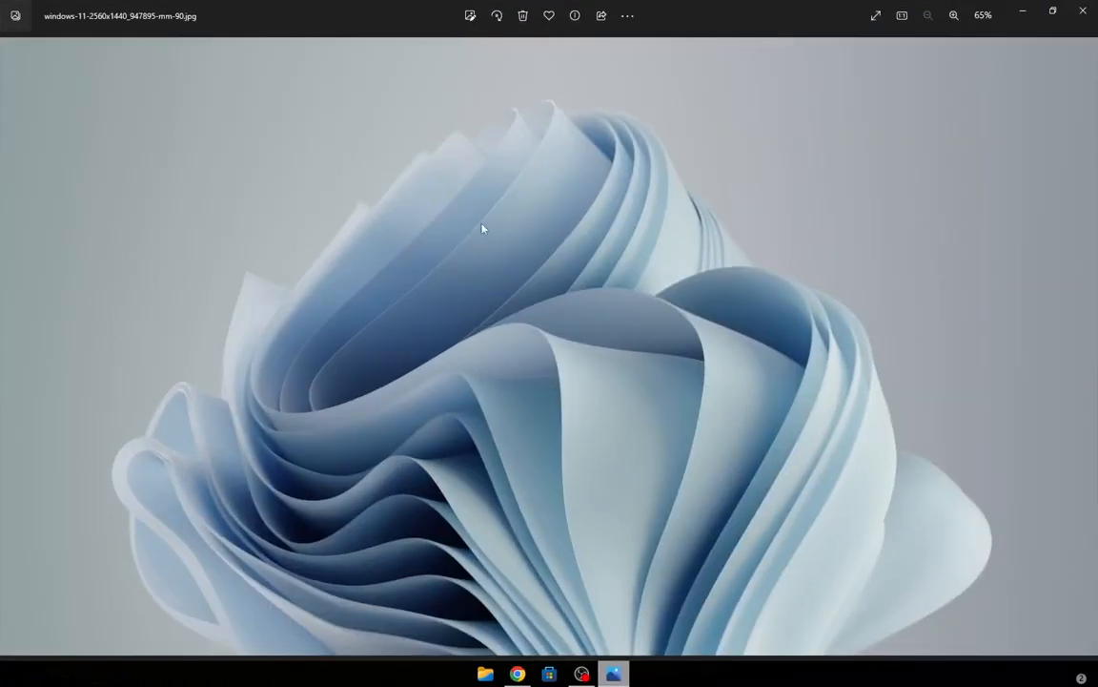
Set the image as the desktop background and minimize the Photos app.
{"action": "right_click", "coordinate": [505, 233]}
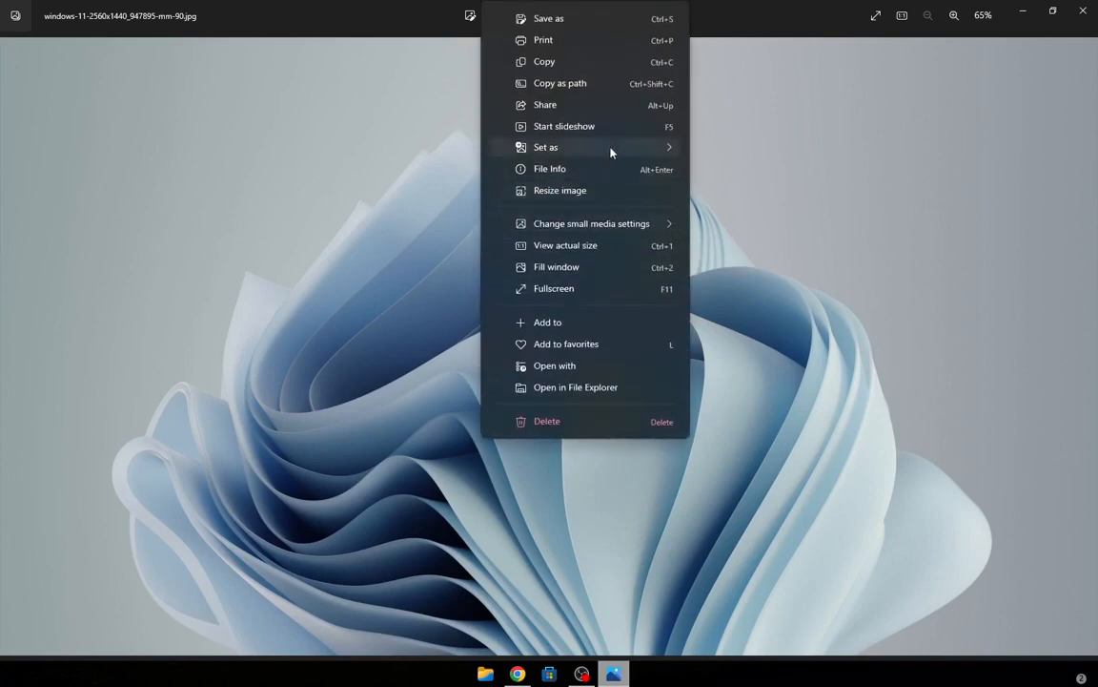
{"action": "mouse_move", "coordinate": [611, 152]}
{"action": "left_click", "coordinate": [727, 177]}
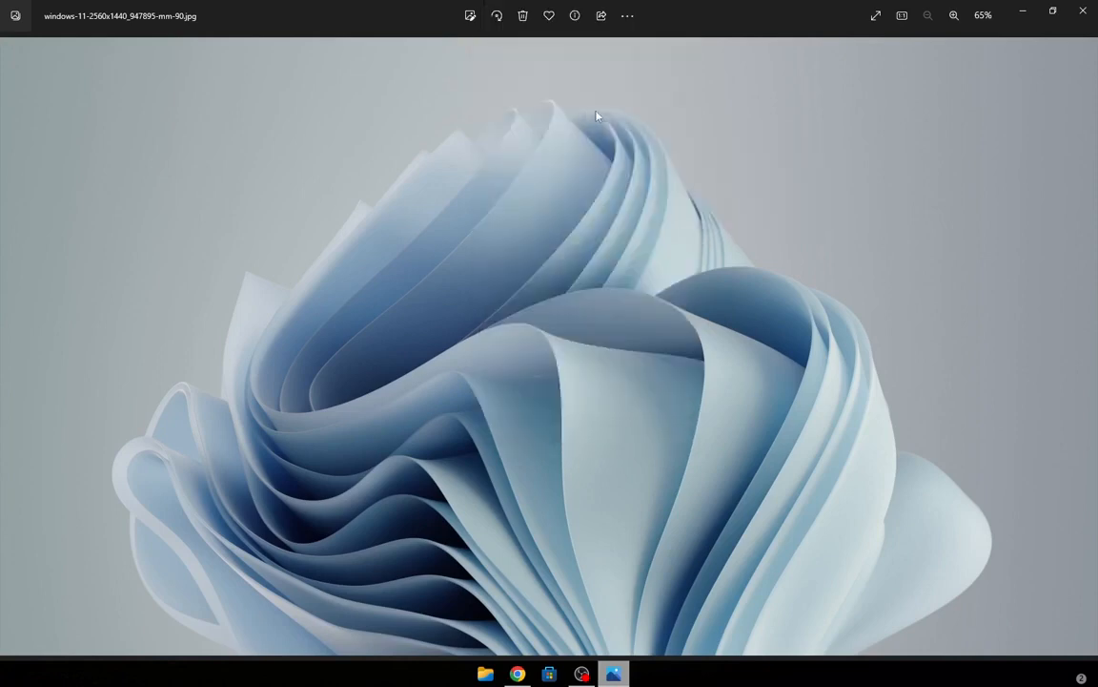
{"action": "left_click", "coordinate": [1023, 10]}
{"action": "left_click", "coordinate": [1022, 11]}
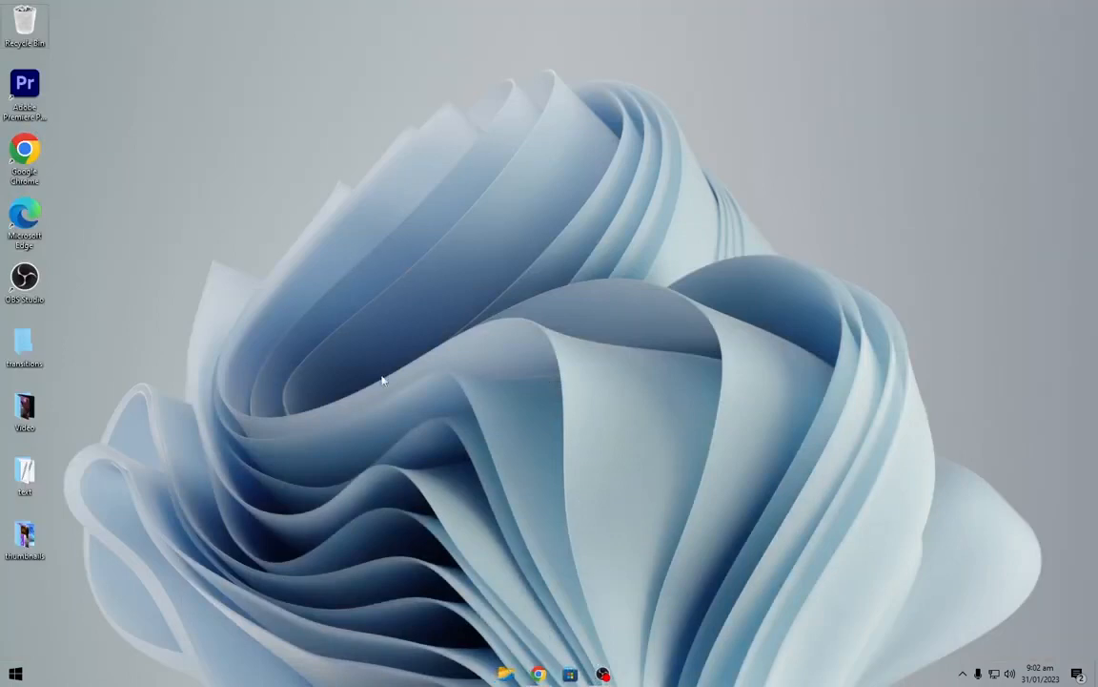
Hide the desktop icons.
{"action": "right_click", "coordinate": [133, 218]}
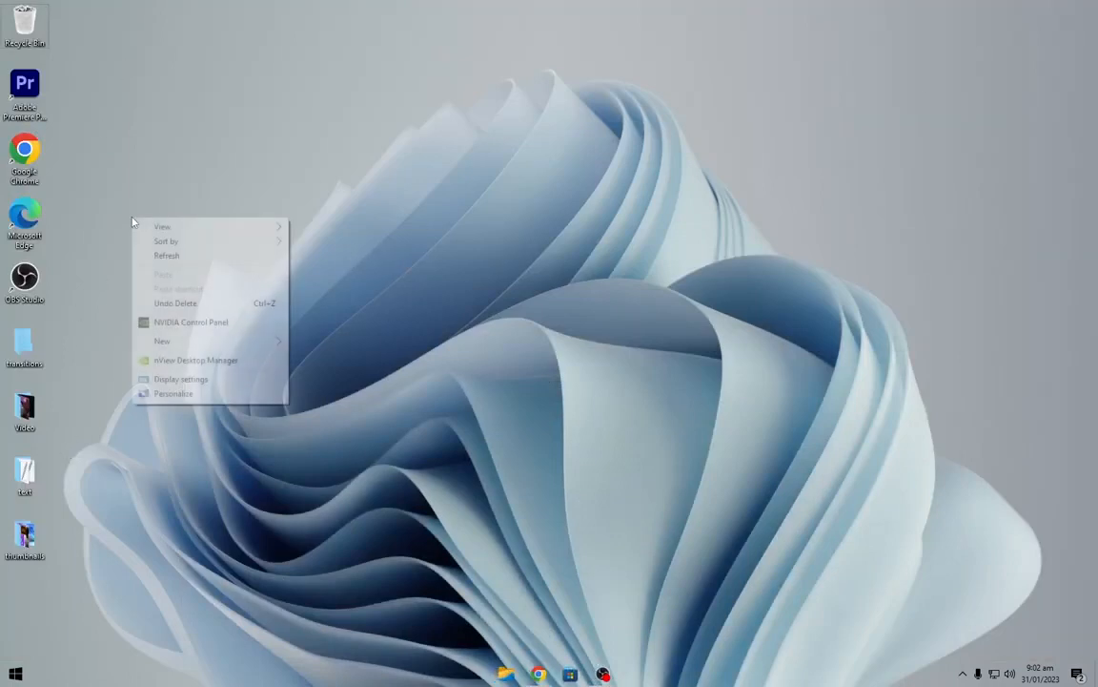
{"action": "mouse_move", "coordinate": [212, 227]}
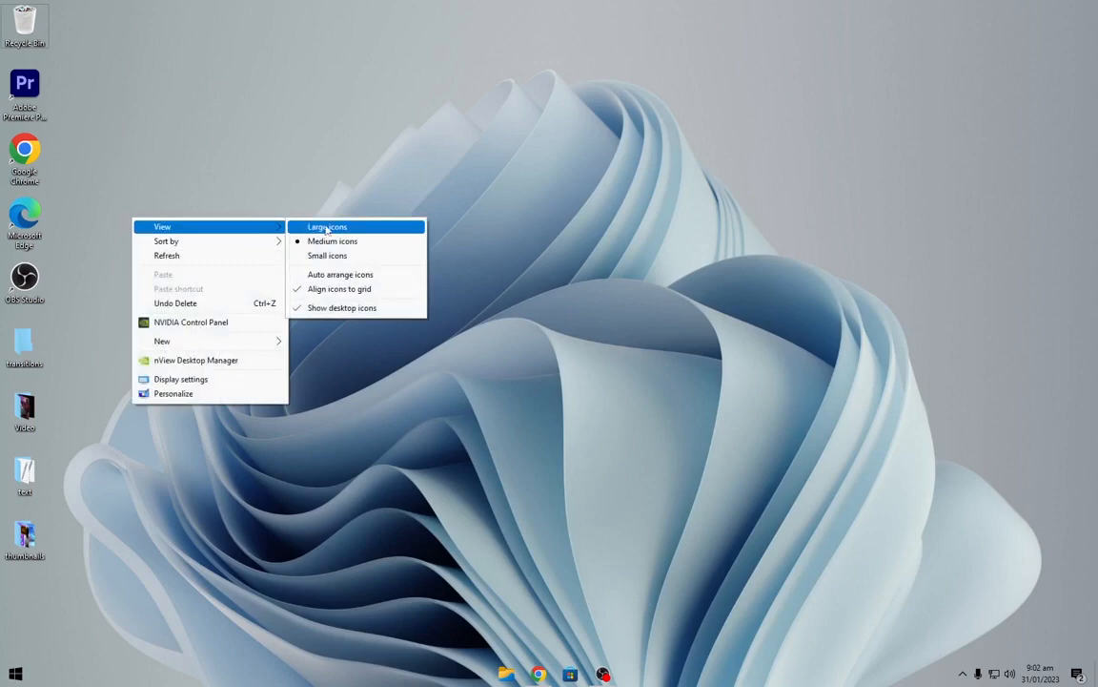
{"action": "left_click", "coordinate": [341, 307]}
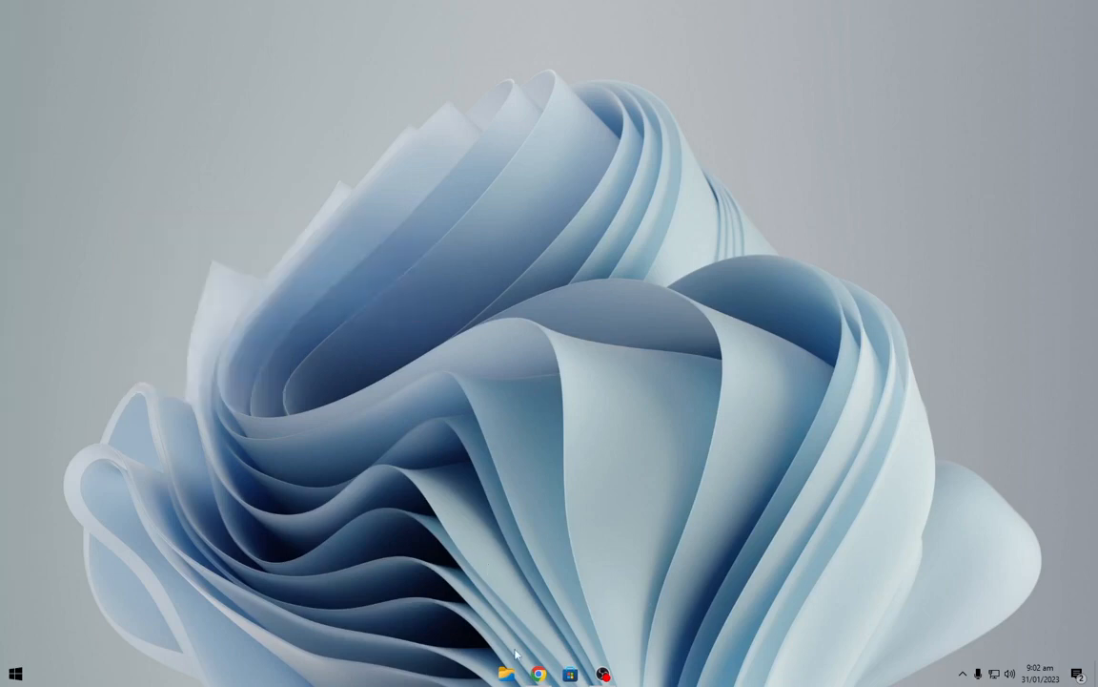
Download the free Winstep Nexus dock from its web page in Chrome.
{"action": "left_click", "coordinate": [538, 674]}
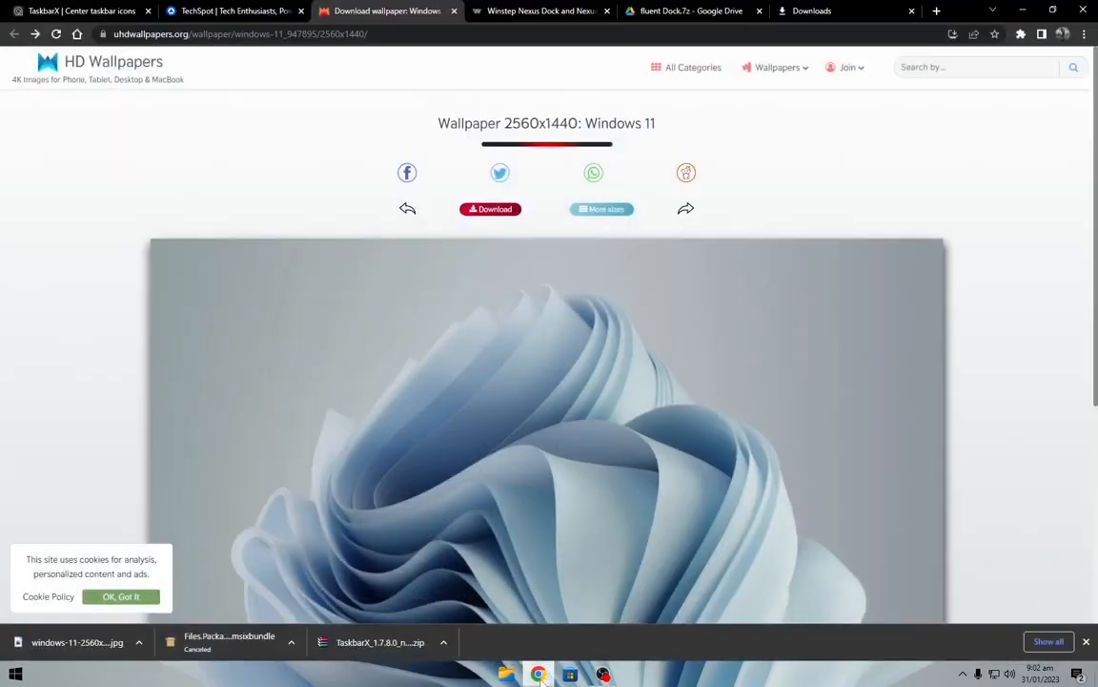
{"action": "left_click", "coordinate": [513, 10]}
{"action": "scroll", "coordinate": [369, 382], "scroll_direction": "down", "scroll_amount": 3}
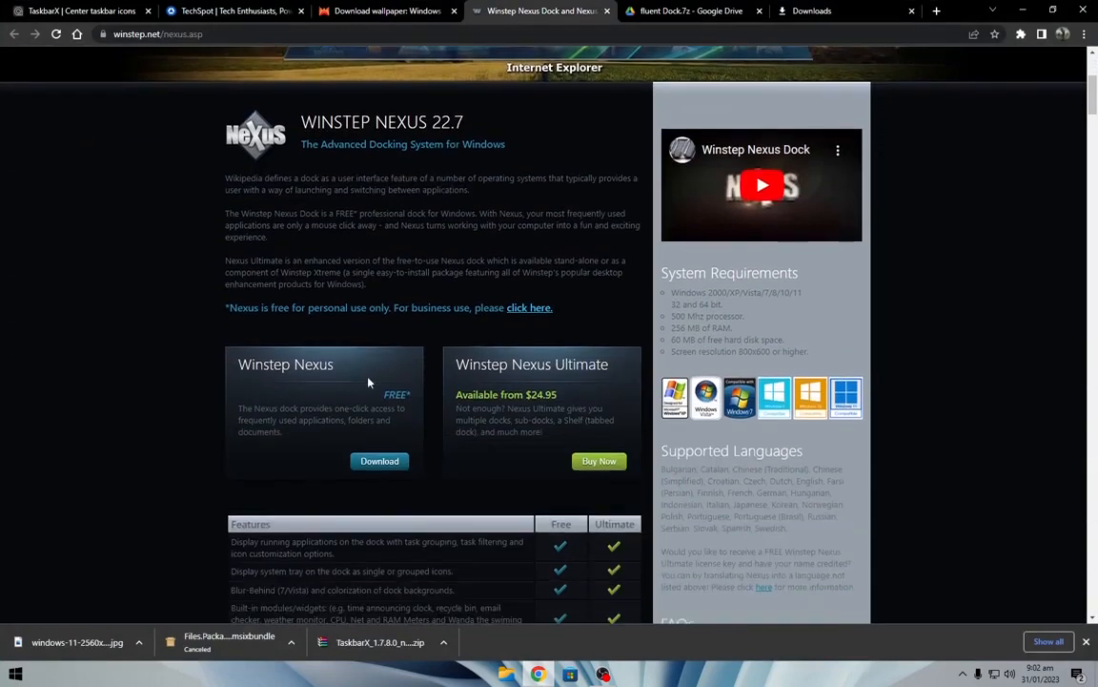
{"action": "left_click", "coordinate": [392, 468]}
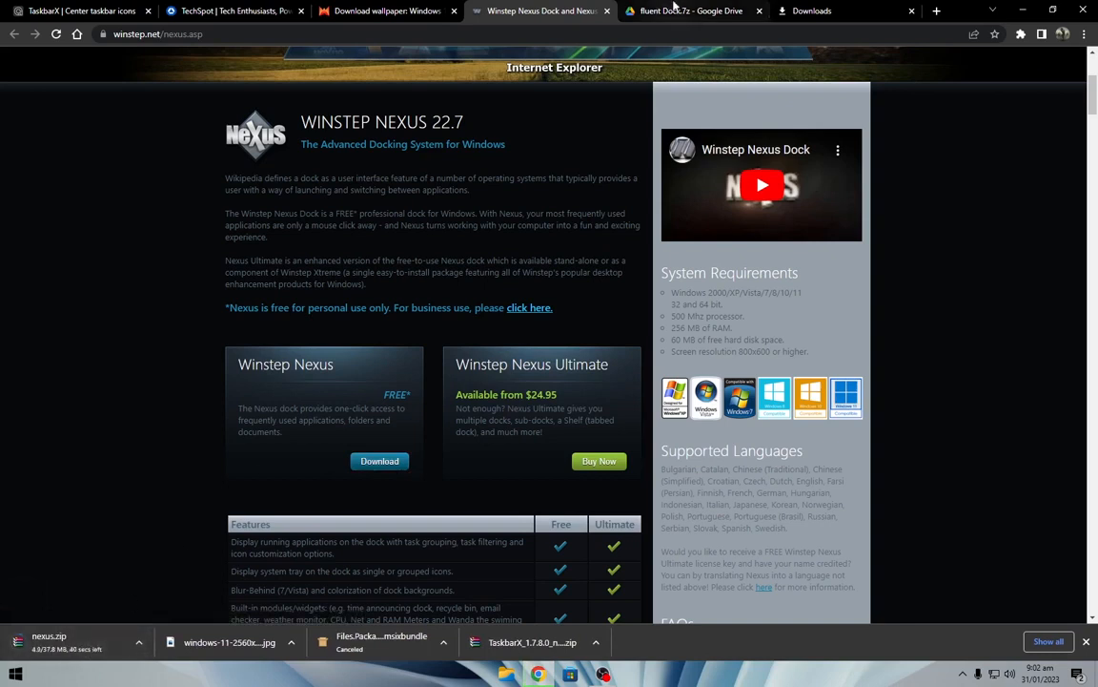
Download the fluent Dock.7z file from its Google Drive page.
{"action": "left_click", "coordinate": [674, 9]}
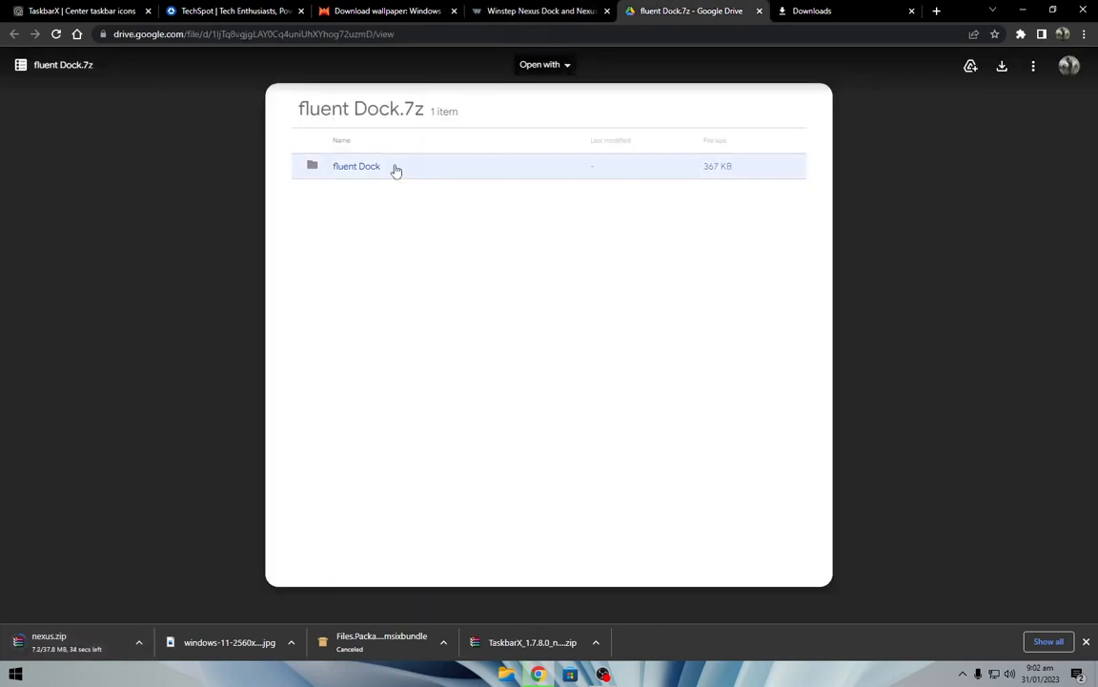
{"action": "left_click_drag", "start_coordinate": [284, 96], "coordinate": [382, 134]}
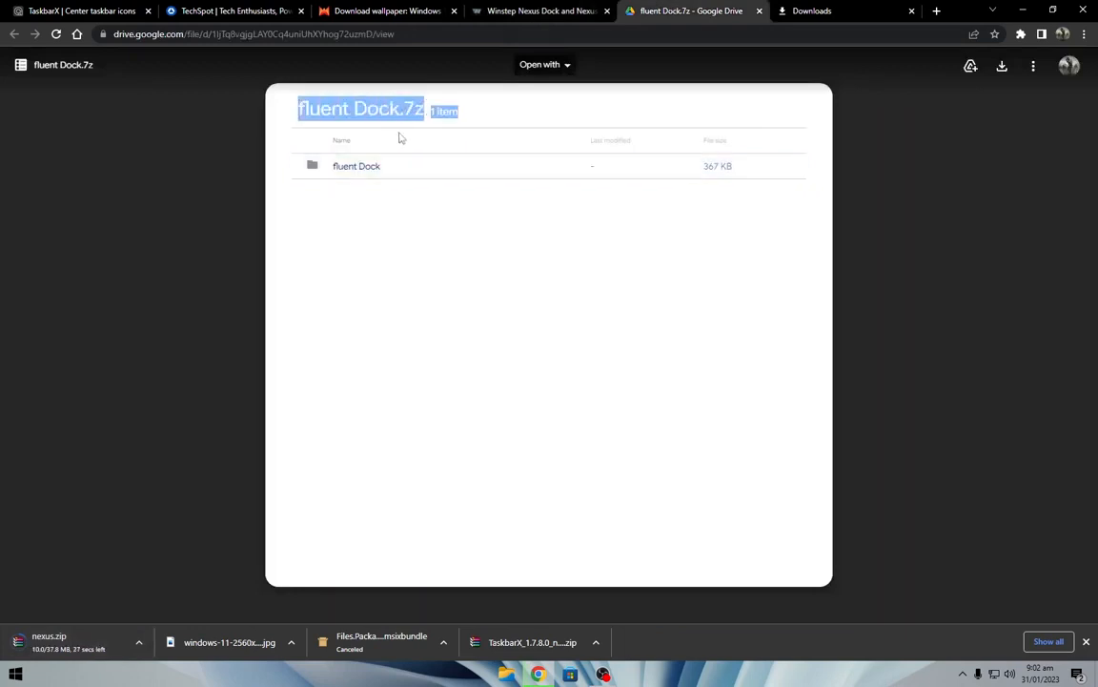
{"action": "left_click", "coordinate": [915, 124]}
{"action": "left_click", "coordinate": [1002, 68]}
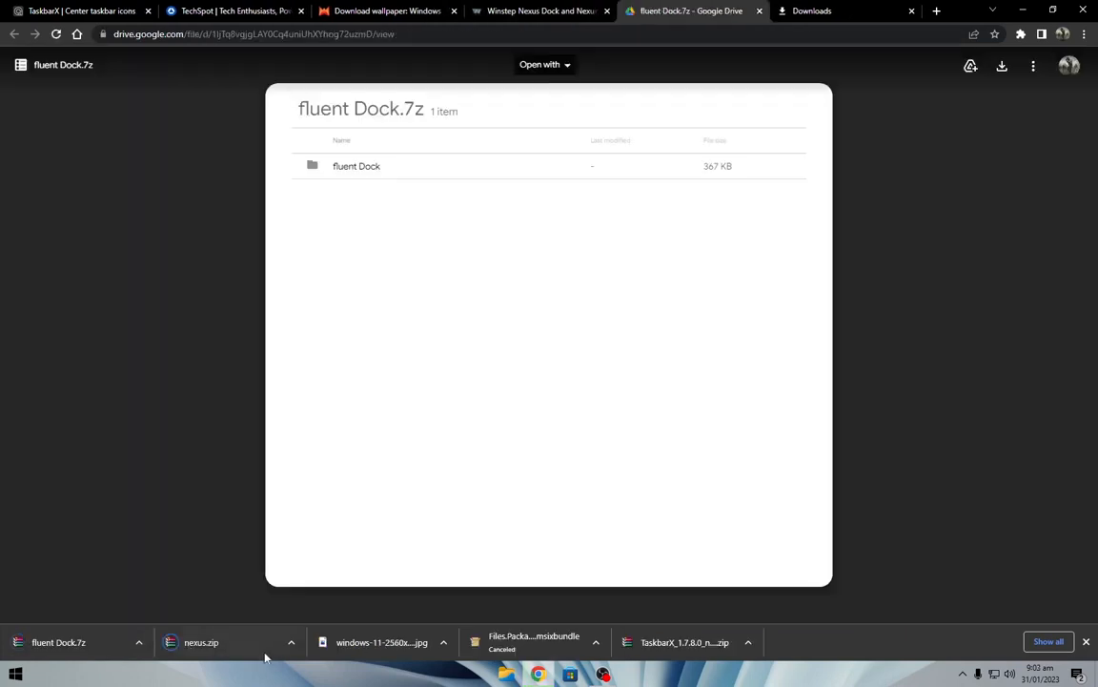
Show the nexus.zip download in its folder and return to the desktop.
{"action": "left_click", "coordinate": [292, 648]}
{"action": "left_click", "coordinate": [325, 597]}
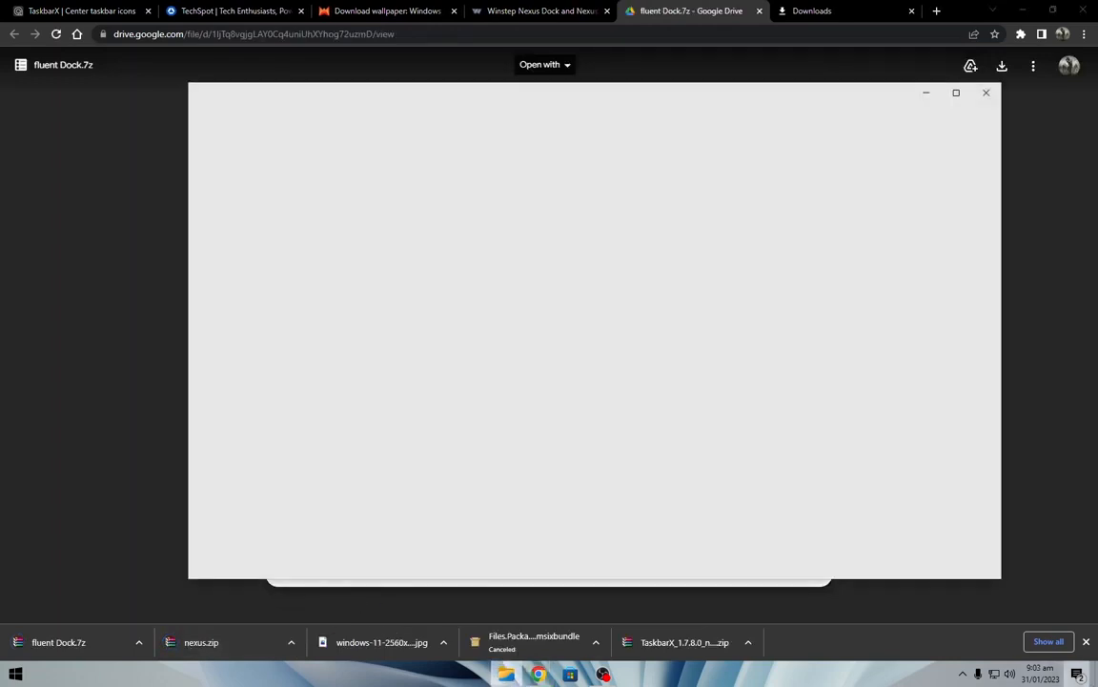
{"action": "left_click", "coordinate": [1097, 675]}
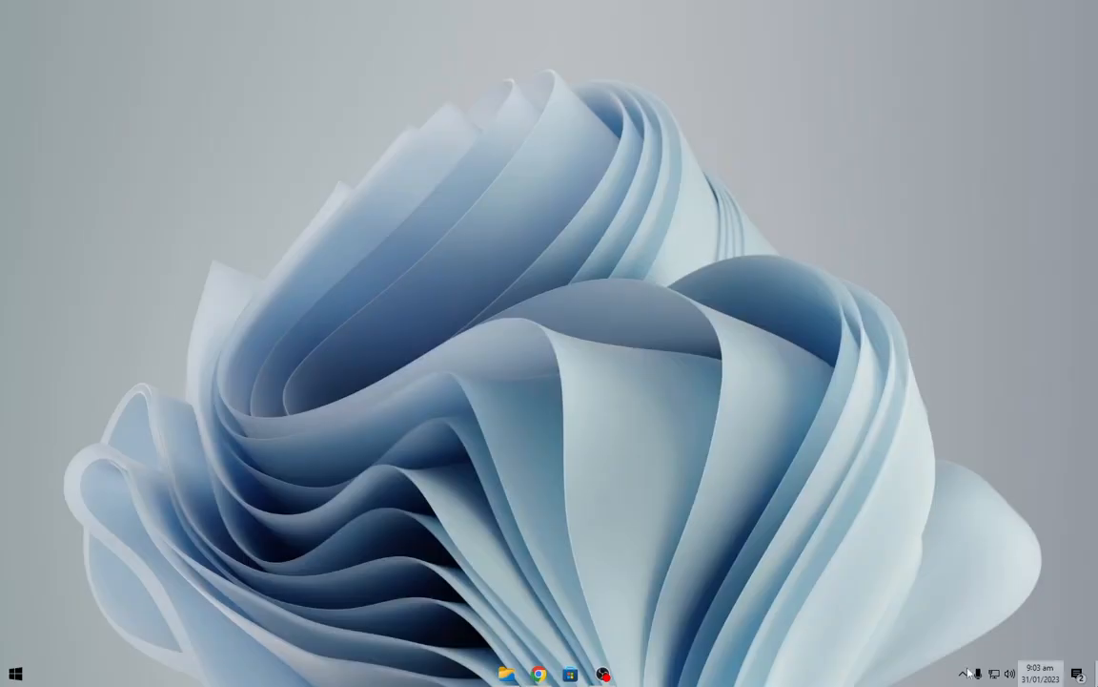
Open the Files app and extract fluent Dock.7z and nexus.zip into the Downloads folder.
{"action": "left_click", "coordinate": [505, 673]}
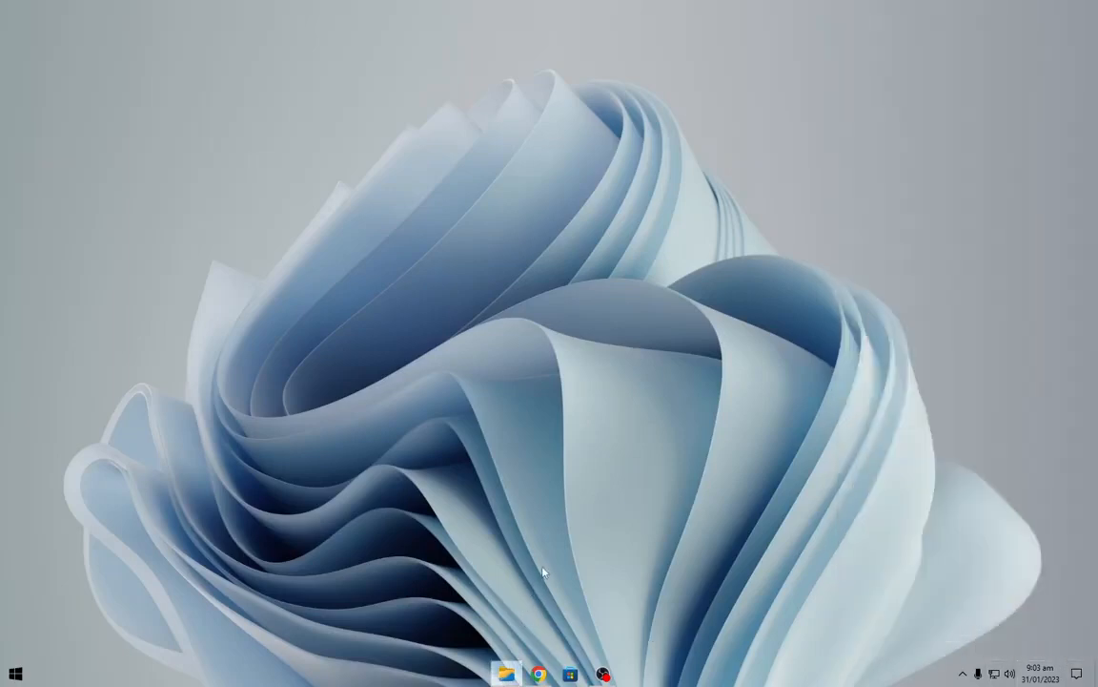
{"action": "left_click", "coordinate": [506, 673]}
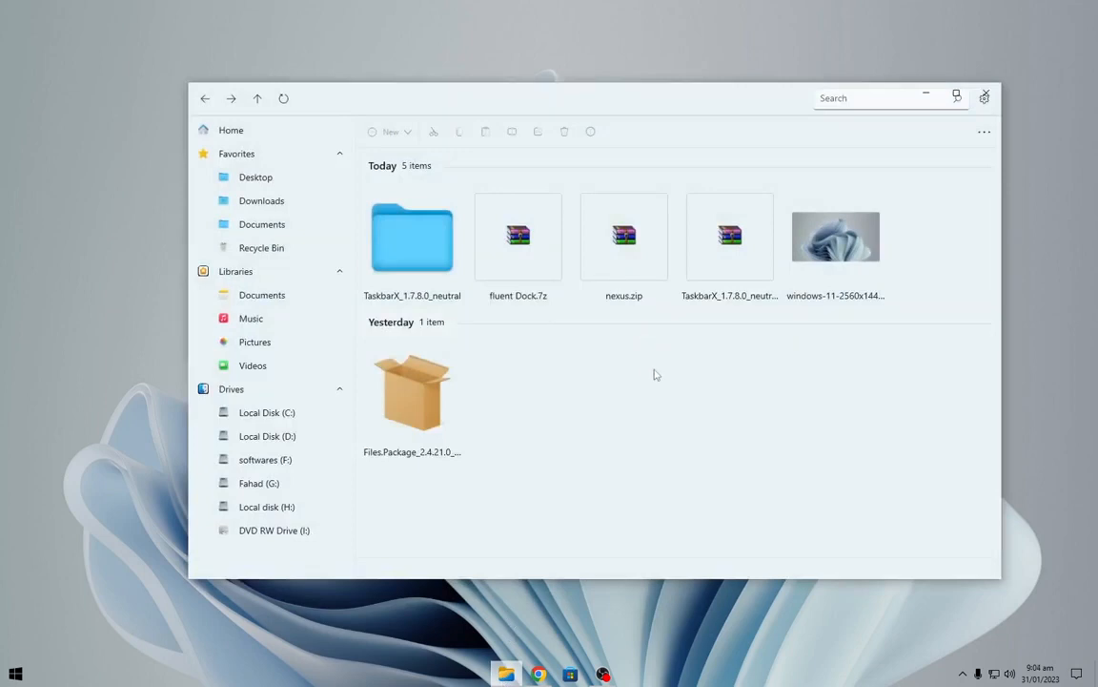
{"action": "left_click_drag", "start_coordinate": [655, 375], "coordinate": [515, 224]}
{"action": "right_click", "coordinate": [524, 254]}
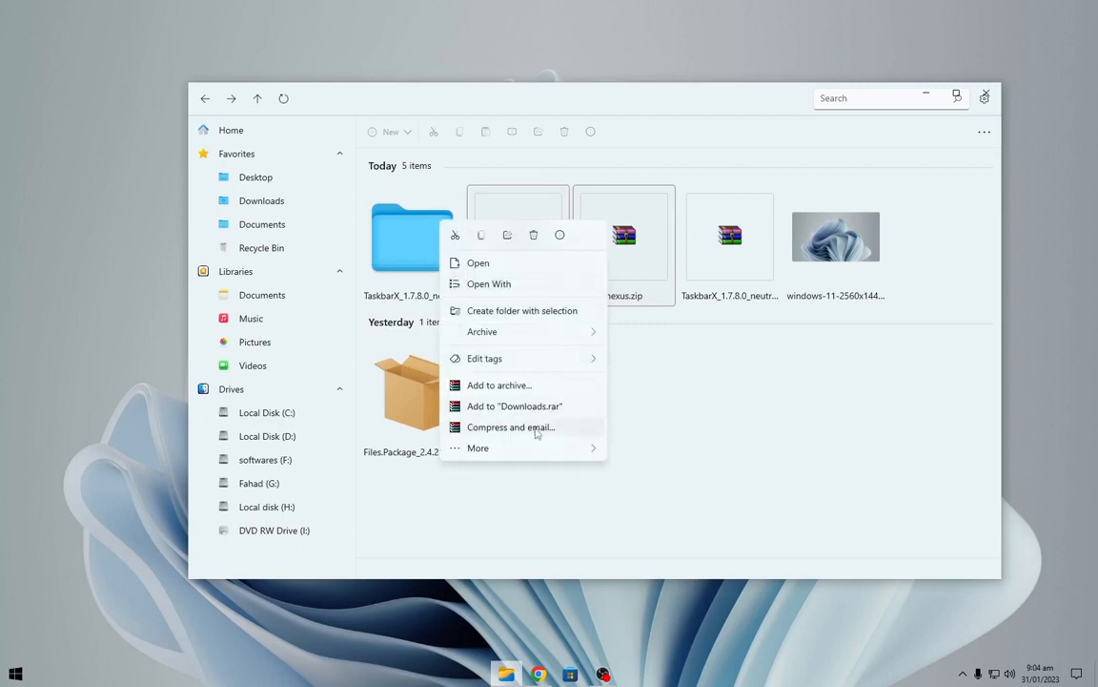
{"action": "mouse_move", "coordinate": [540, 449]}
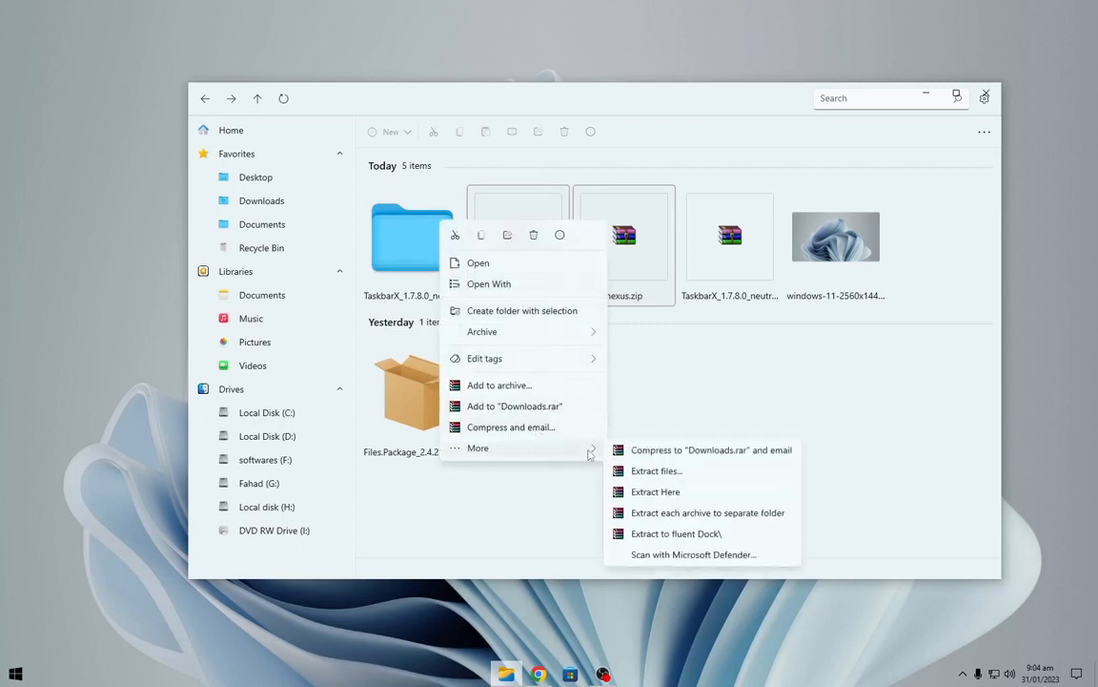
{"action": "left_click", "coordinate": [655, 491]}
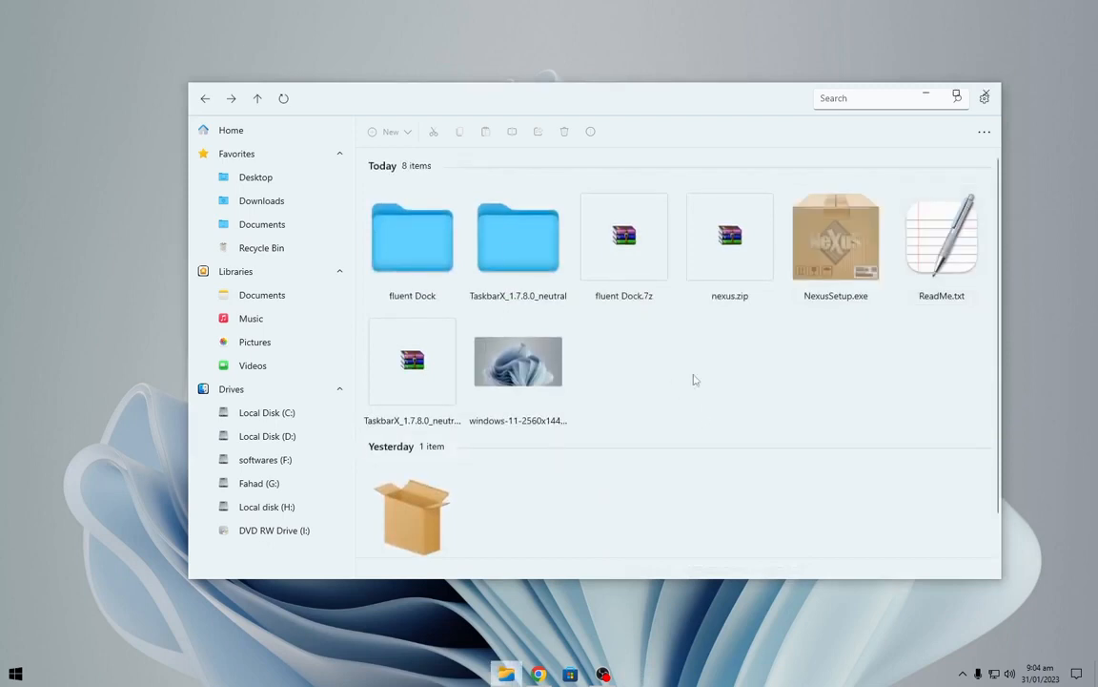
Run NexusSetup.exe as administrator and install Nexus, accepting the licence and the default location.
{"action": "right_click", "coordinate": [856, 255]}
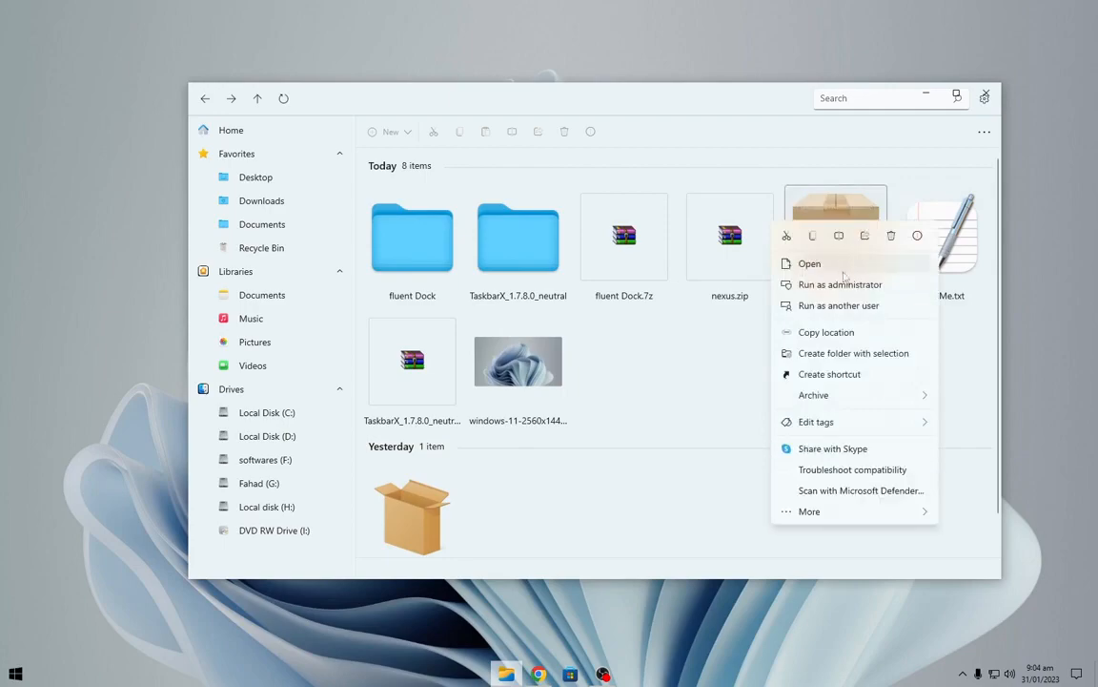
{"action": "left_click", "coordinate": [833, 291]}
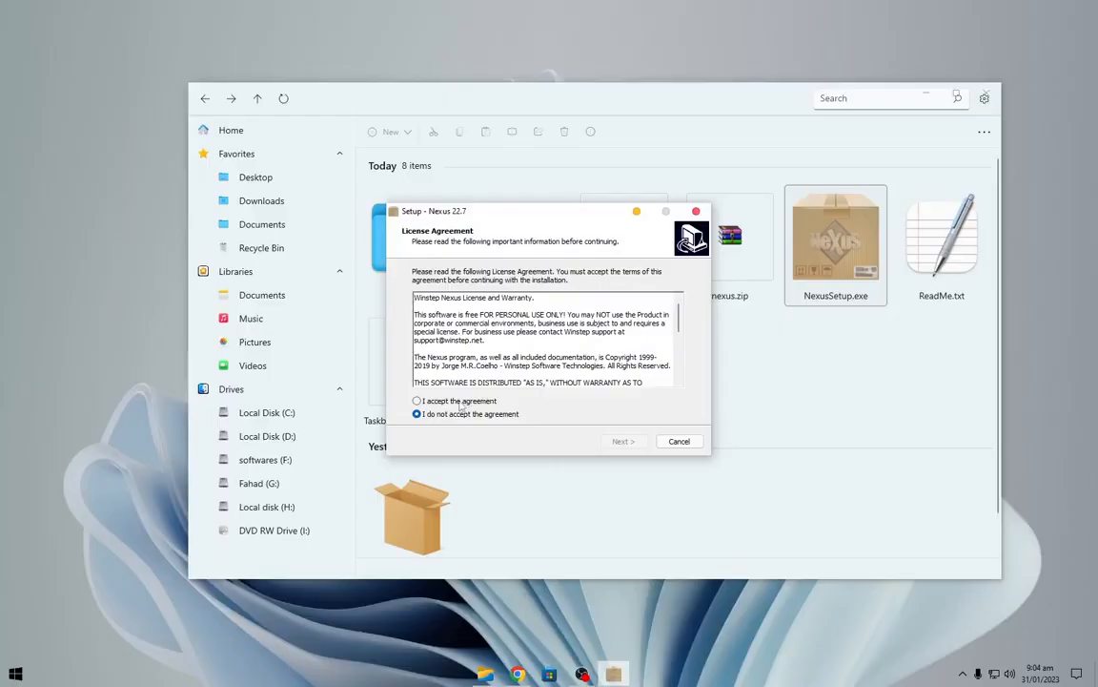
{"action": "left_click", "coordinate": [622, 442]}
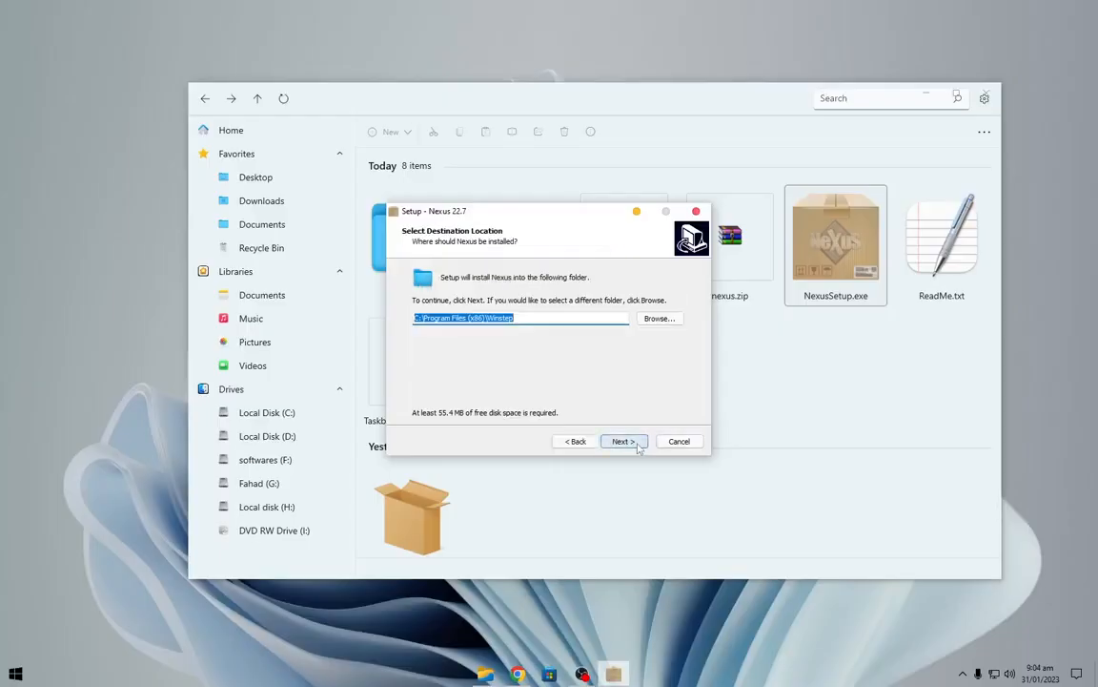
{"action": "left_click", "coordinate": [627, 444]}
{"action": "left_click", "coordinate": [628, 444]}
{"action": "left_click", "coordinate": [627, 444]}
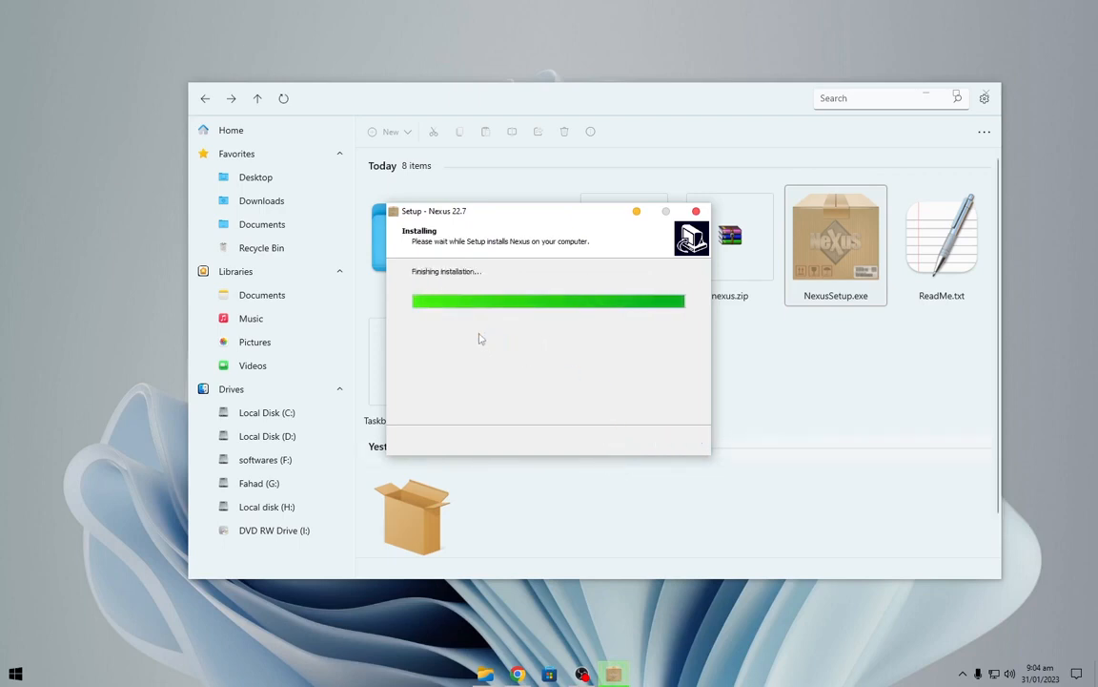
{"action": "left_click", "coordinate": [626, 443]}
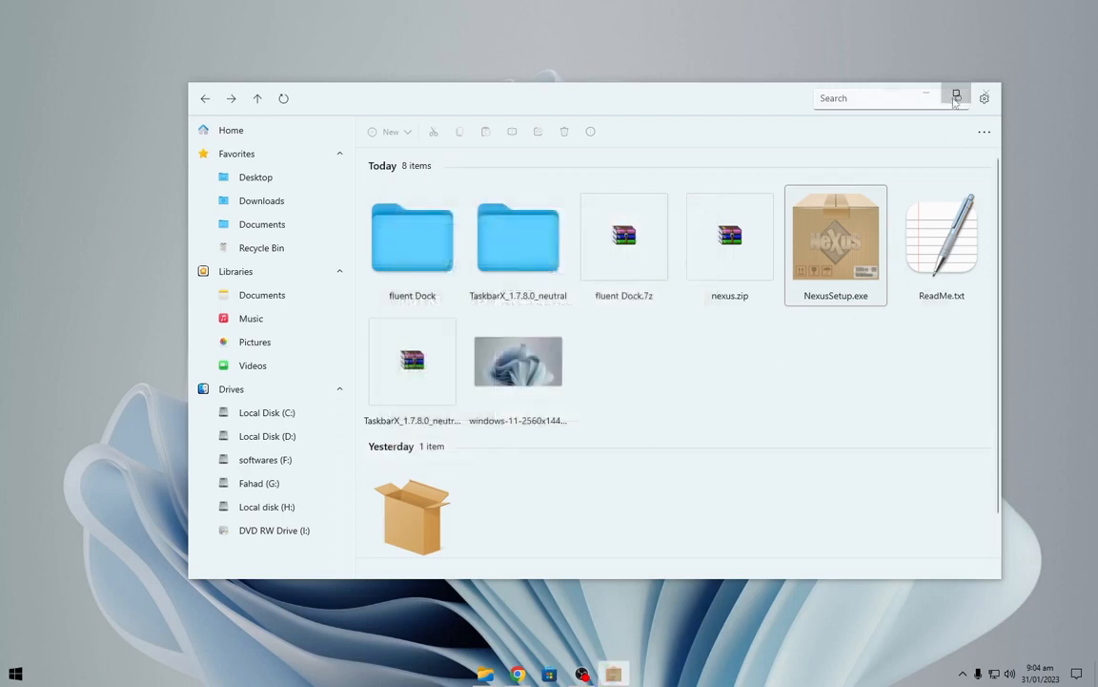
Restore the Nexus dock settings from wsbackup.wbk in the fluent Dock folder and apply them.
{"action": "left_click", "coordinate": [927, 95]}
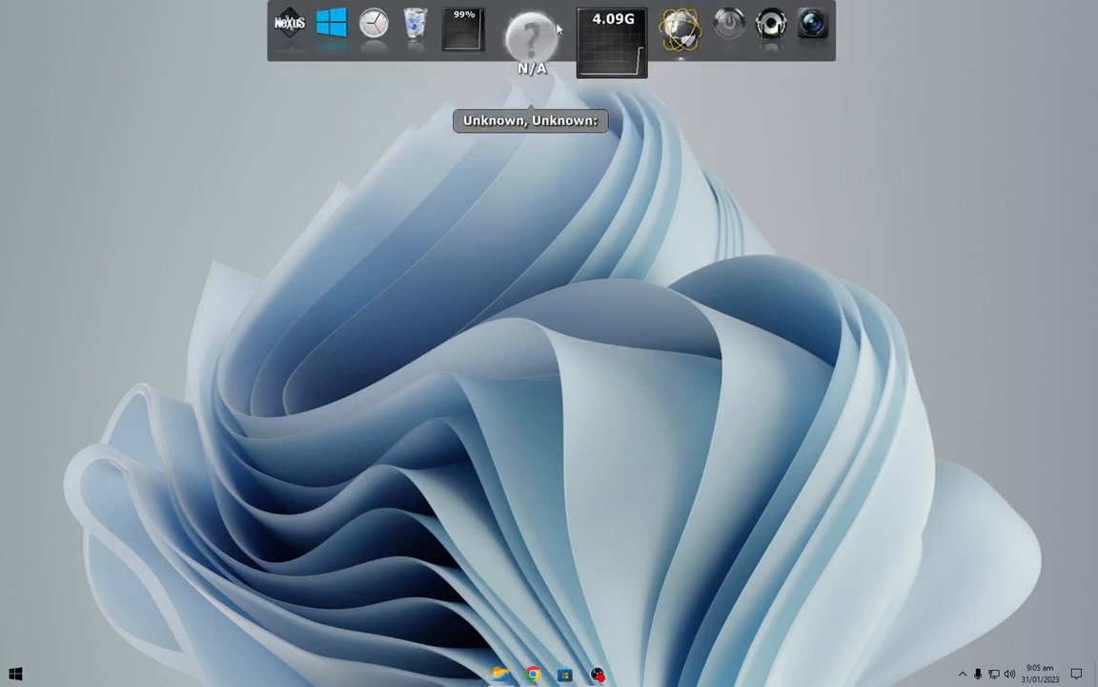
{"action": "left_click", "coordinate": [345, 38]}
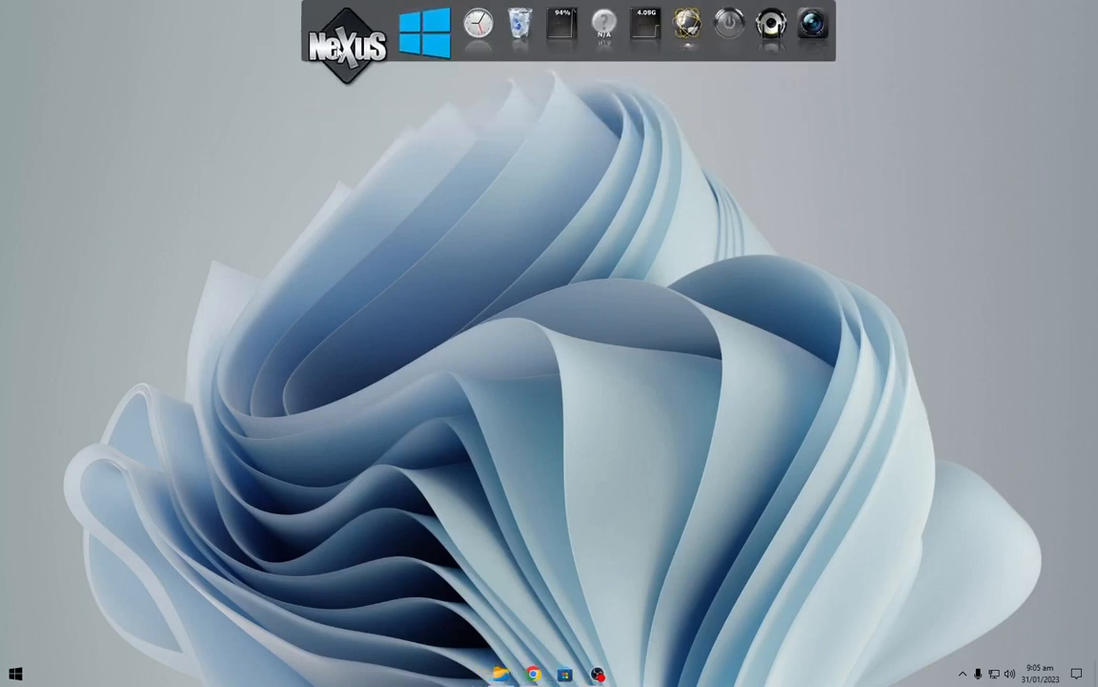
{"action": "left_click", "coordinate": [706, 217]}
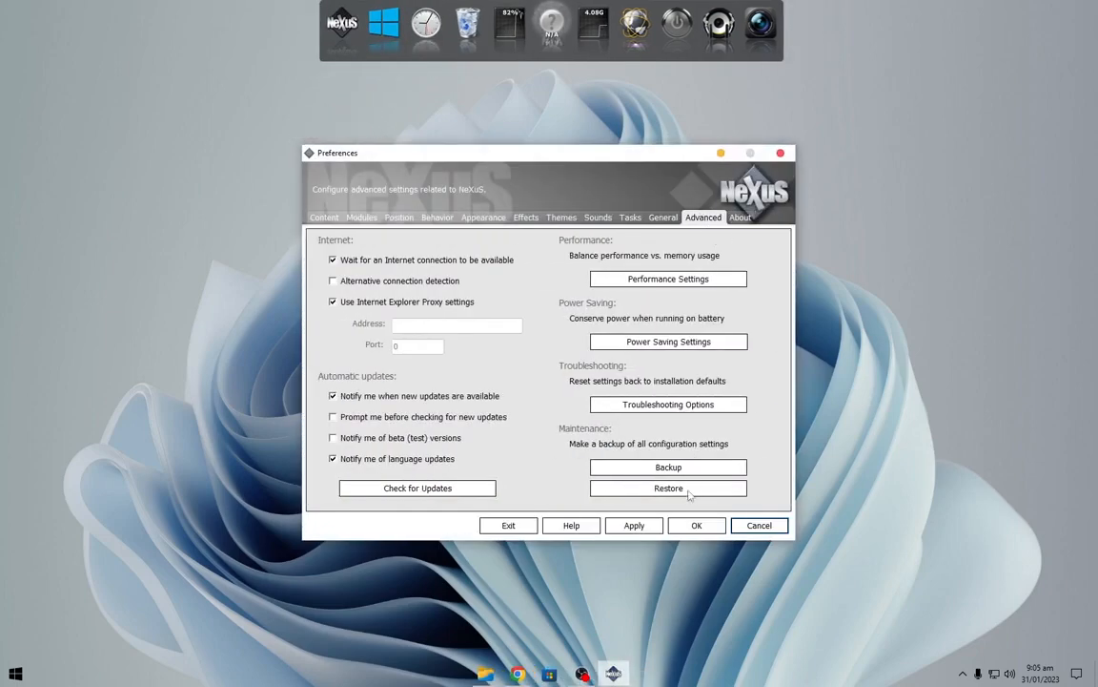
{"action": "left_click", "coordinate": [689, 492]}
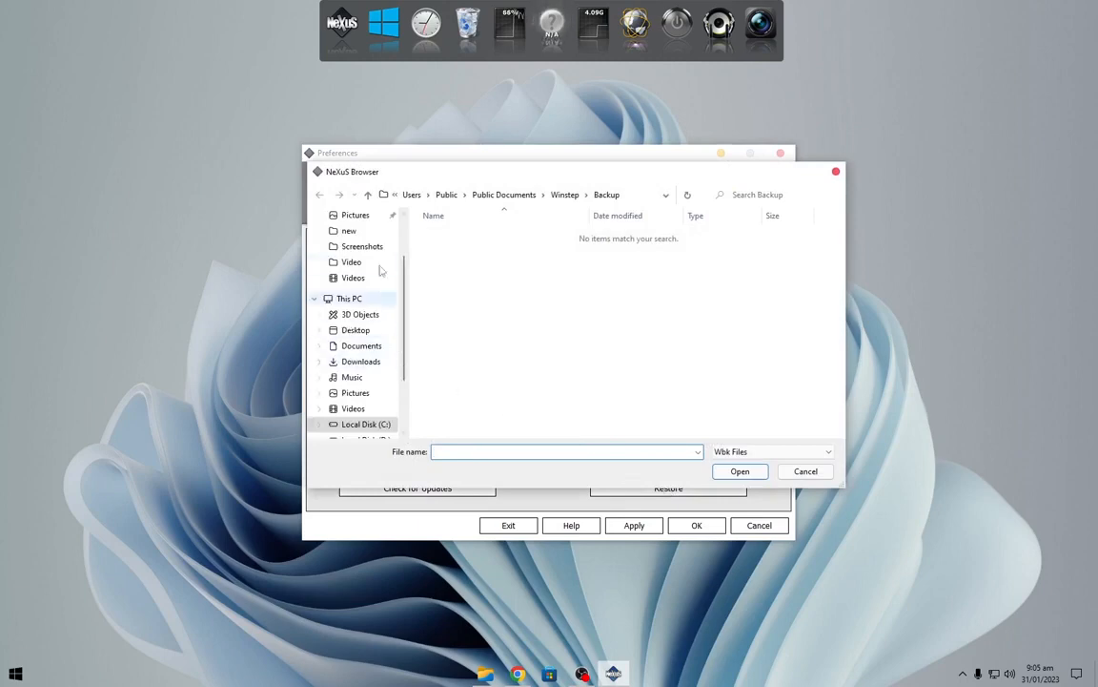
{"action": "scroll", "coordinate": [367, 258], "scroll_direction": "up", "scroll_amount": 2}
{"action": "left_click", "coordinate": [362, 217]}
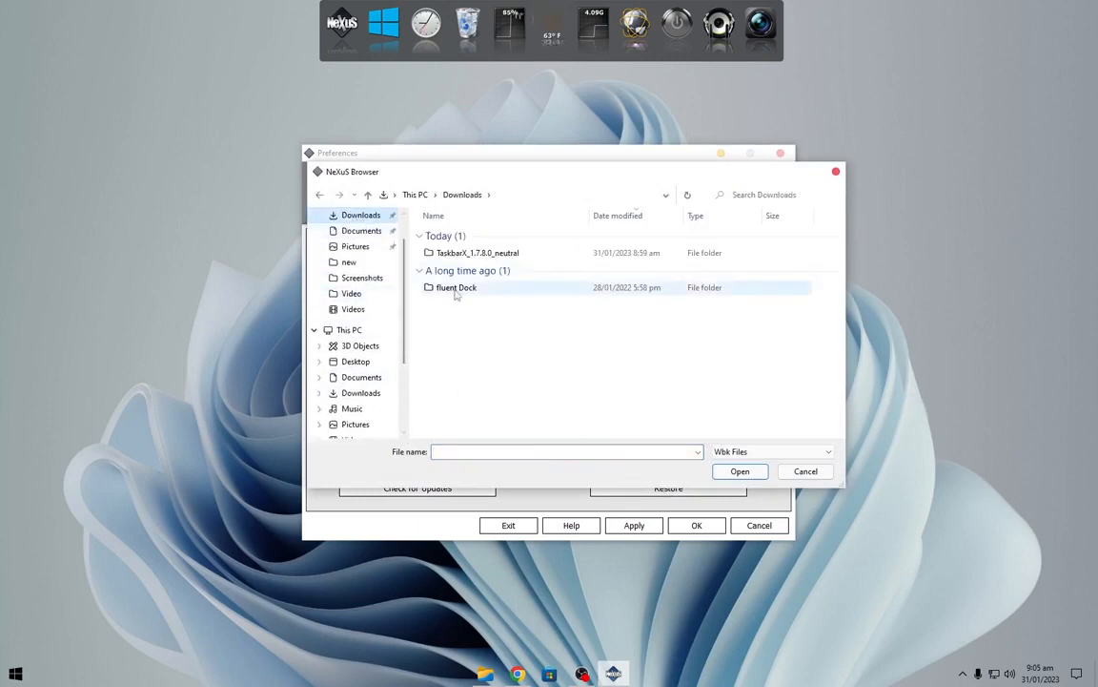
{"action": "left_click", "coordinate": [468, 290]}
{"action": "double_click", "coordinate": [468, 290]}
{"action": "left_click", "coordinate": [462, 249]}
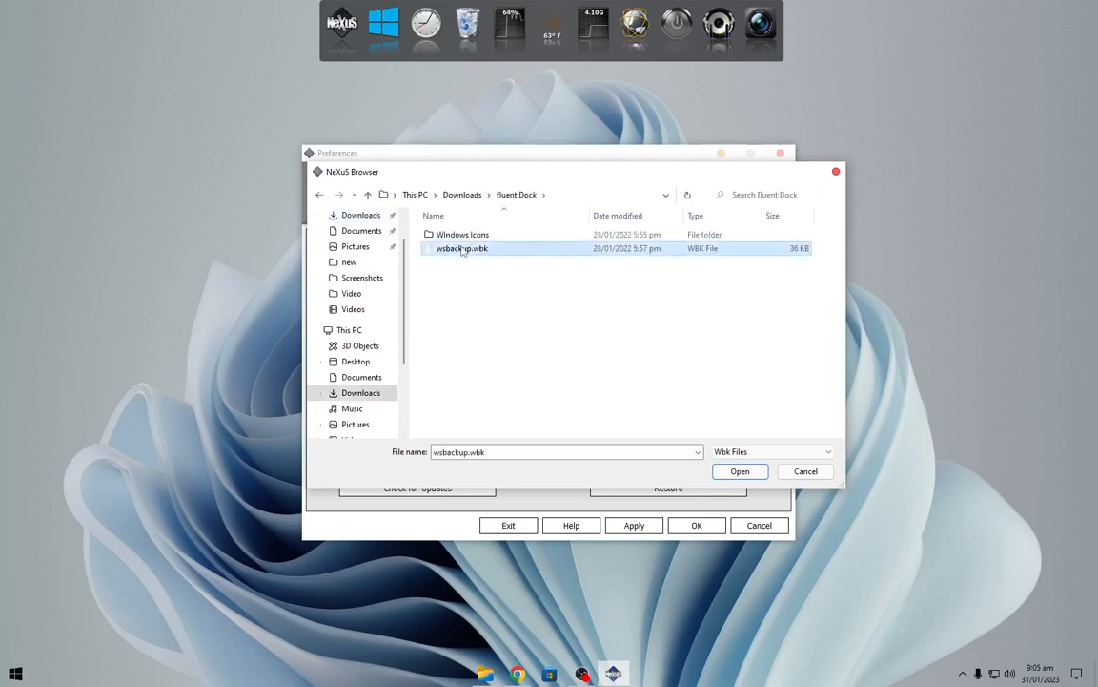
{"action": "double_click", "coordinate": [462, 249]}
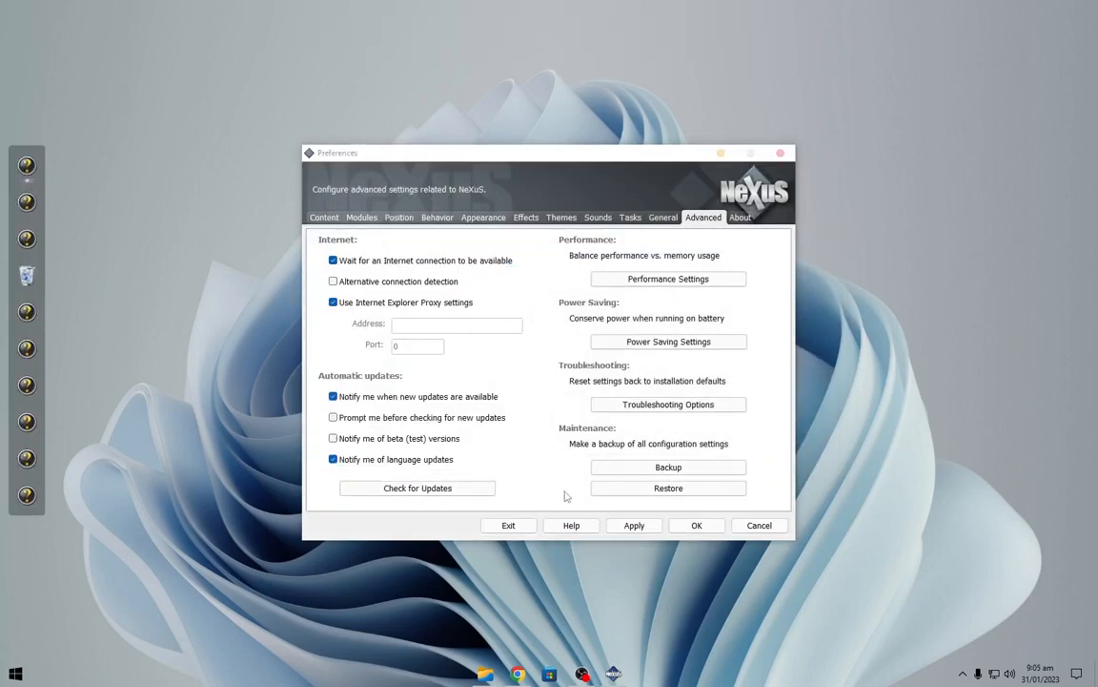
{"action": "left_click", "coordinate": [639, 524]}
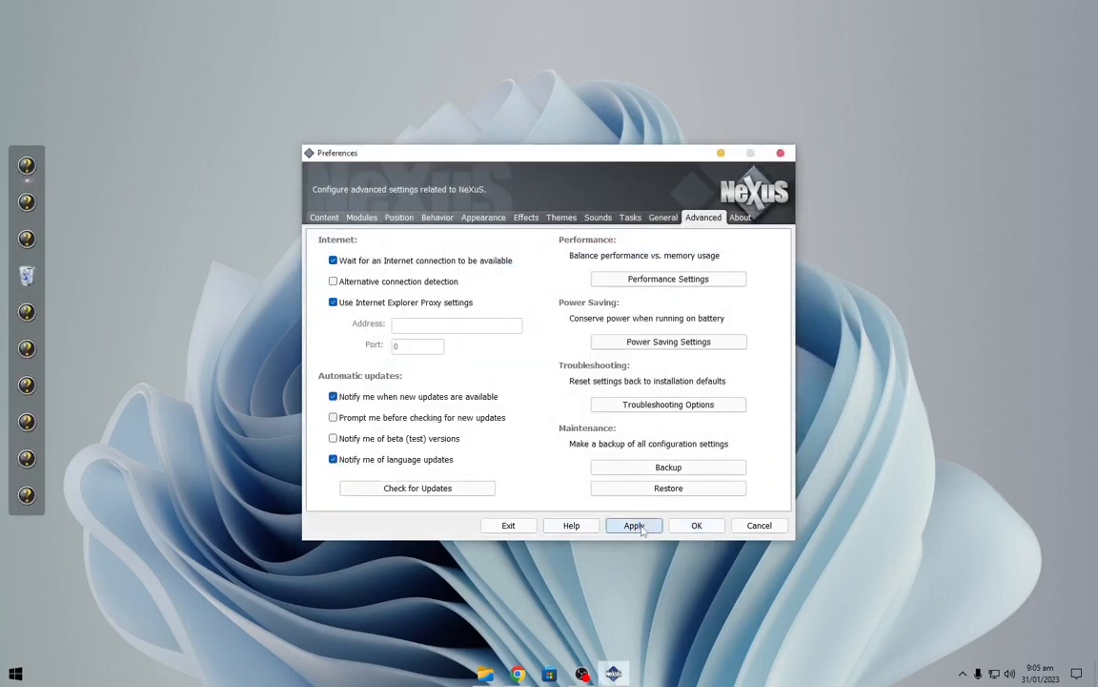
{"action": "left_click", "coordinate": [696, 526]}
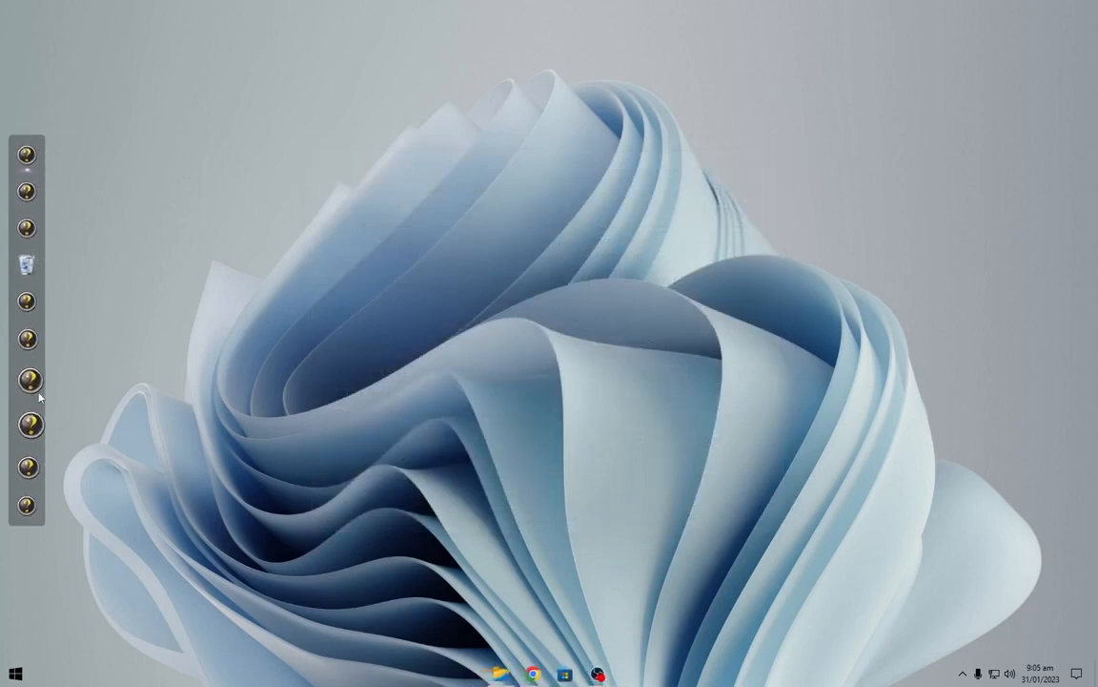
Change the dock's Files item icon to Computer from the fluent Dock Windows Icons folder.
{"action": "right_click", "coordinate": [29, 158]}
{"action": "left_click", "coordinate": [54, 171]}
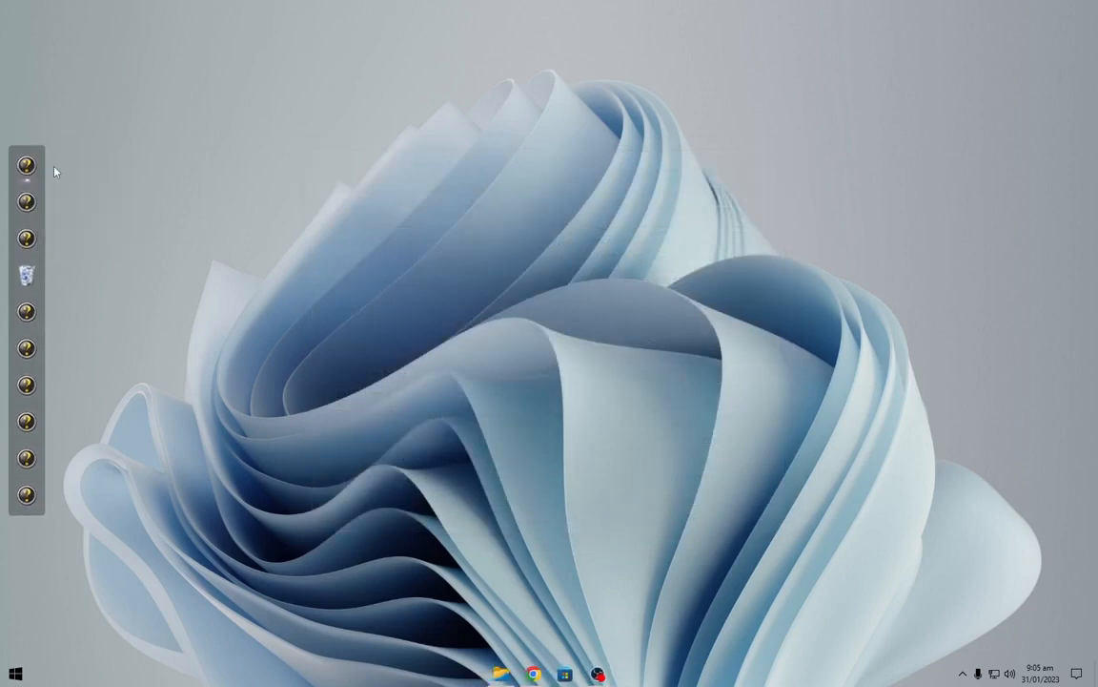
{"action": "left_click", "coordinate": [321, 327]}
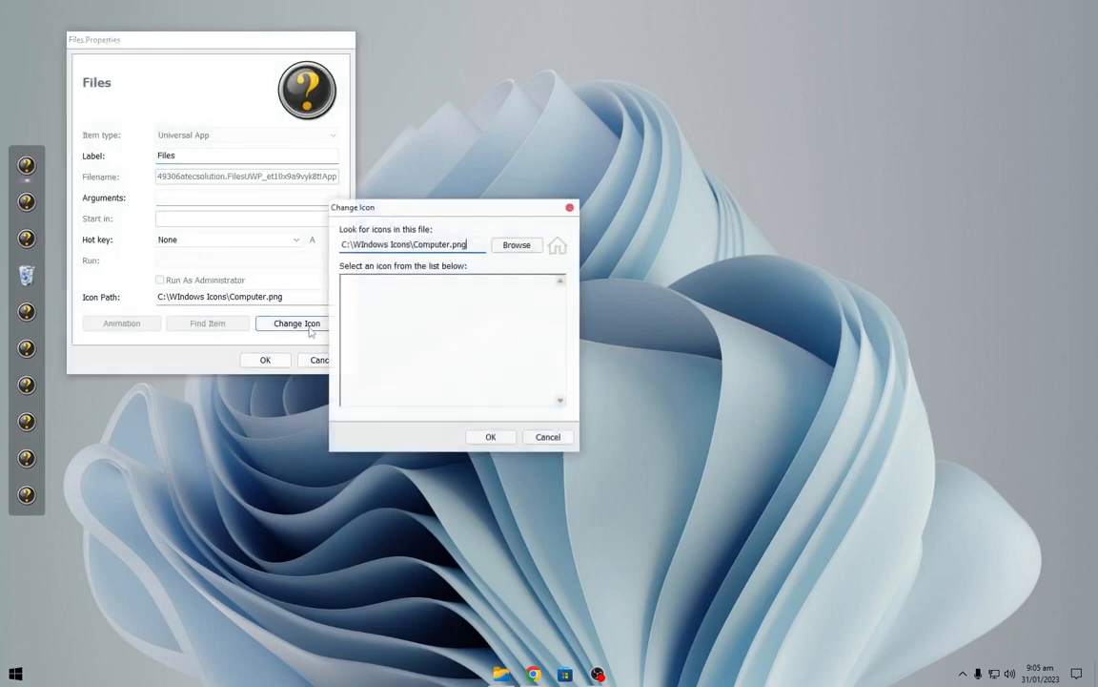
{"action": "left_click", "coordinate": [516, 246]}
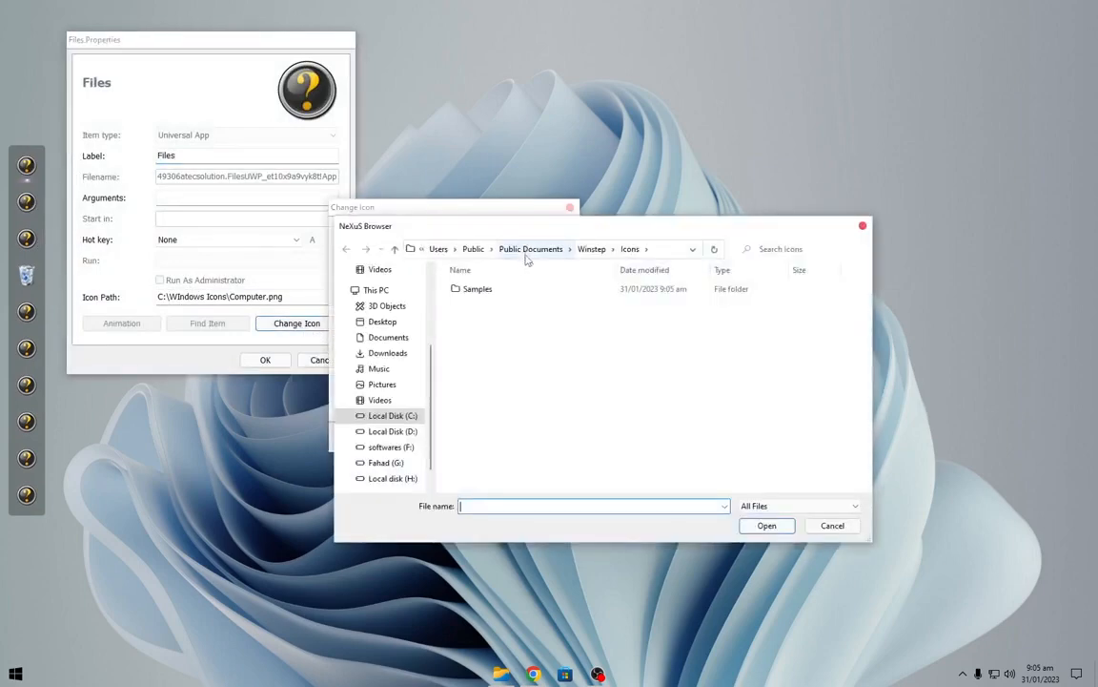
{"action": "scroll", "coordinate": [412, 378], "scroll_direction": "up", "scroll_amount": 5}
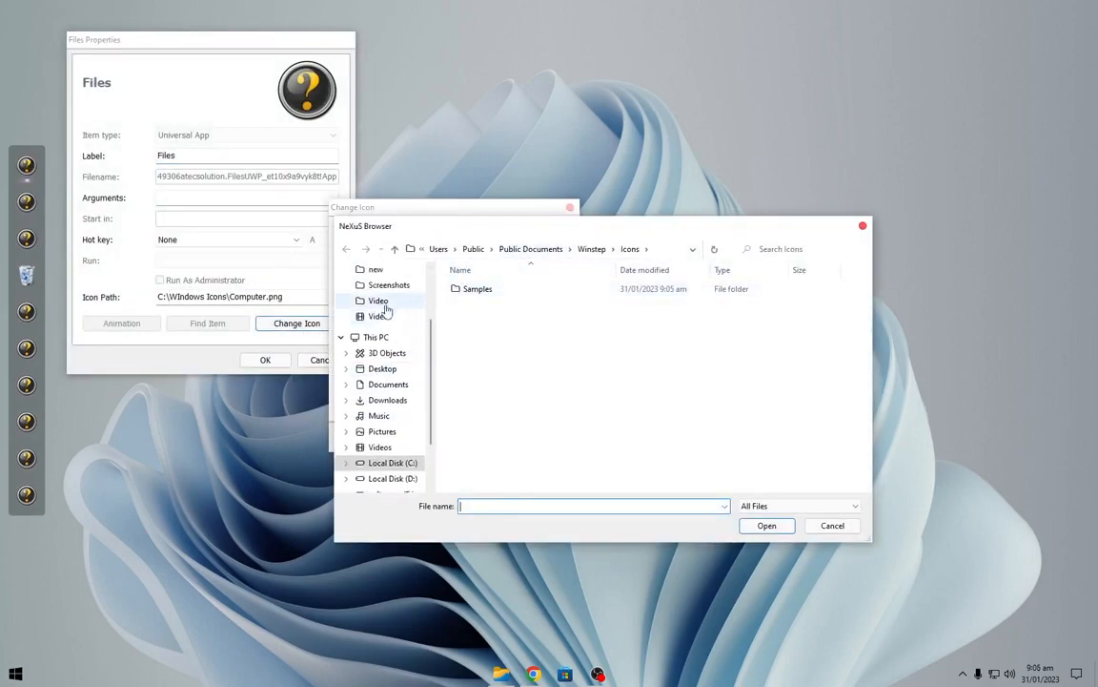
{"action": "scroll", "coordinate": [381, 295], "scroll_direction": "up", "scroll_amount": 2}
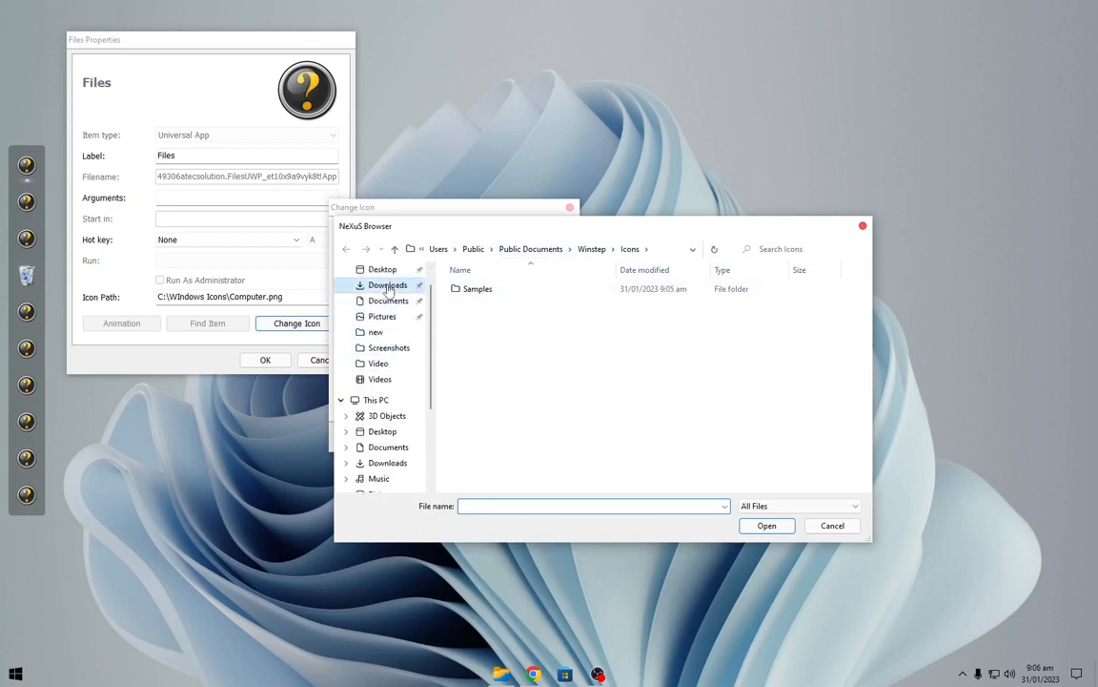
{"action": "left_click", "coordinate": [381, 284]}
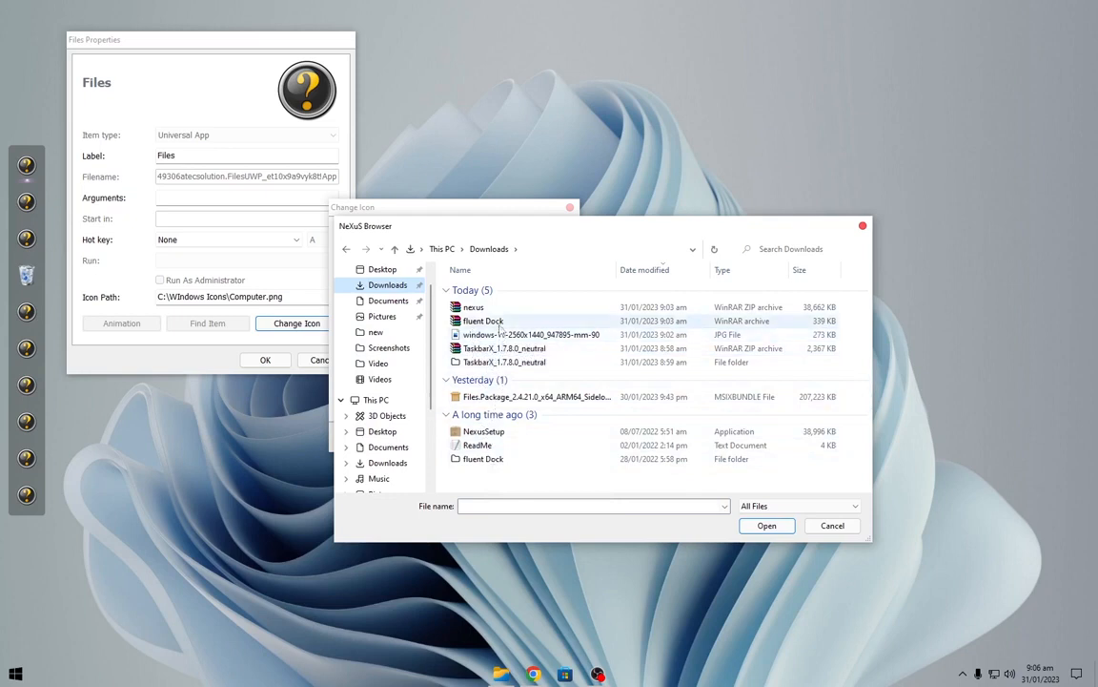
{"action": "double_click", "coordinate": [503, 459]}
{"action": "left_click", "coordinate": [495, 290]}
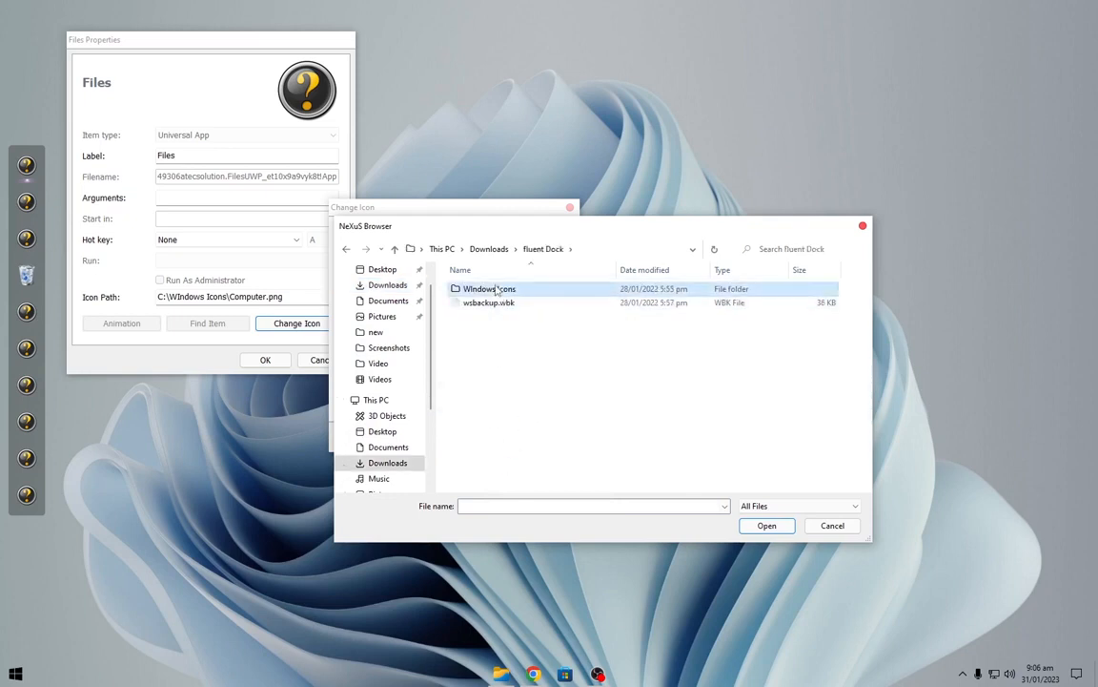
{"action": "double_click", "coordinate": [500, 292]}
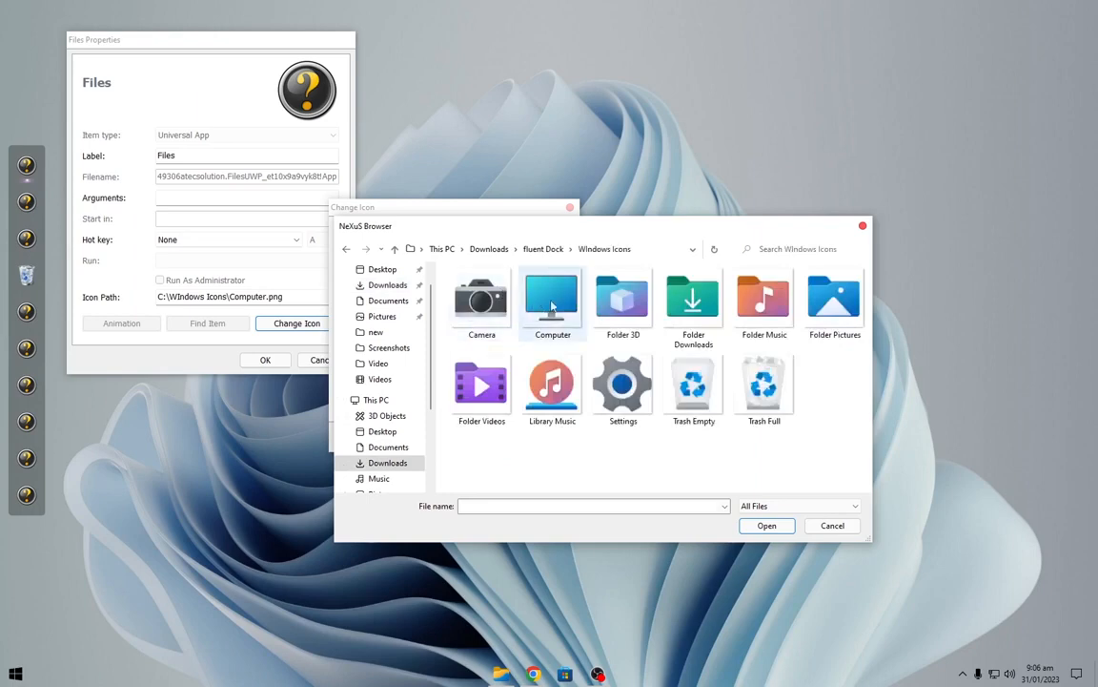
{"action": "double_click", "coordinate": [552, 304]}
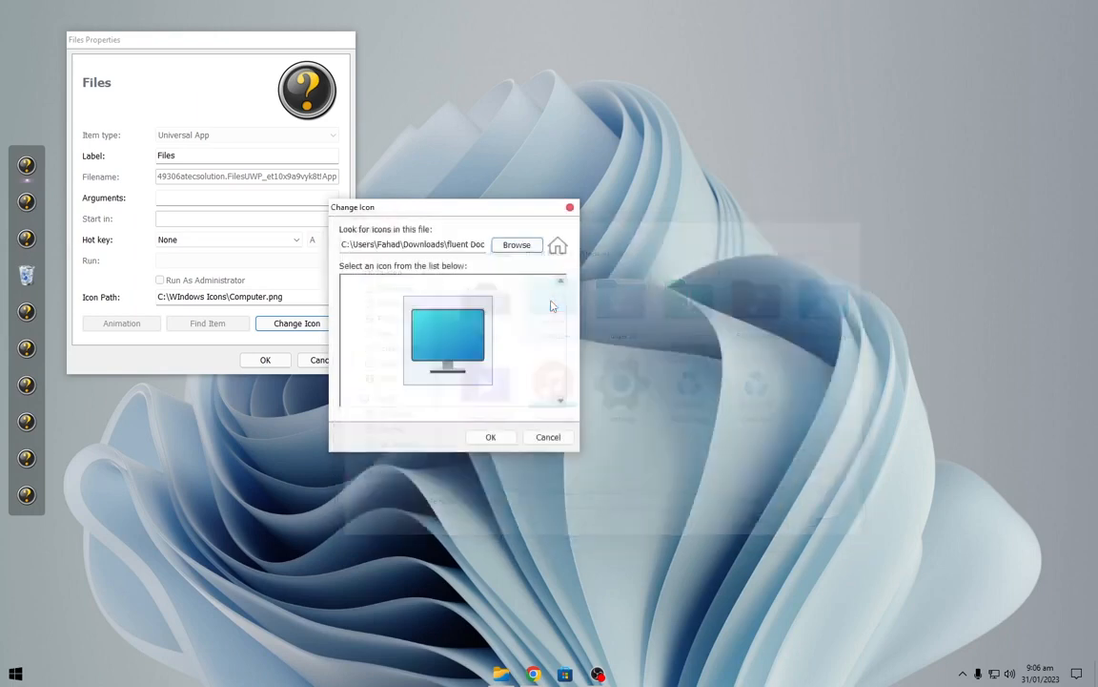
{"action": "left_click", "coordinate": [491, 437]}
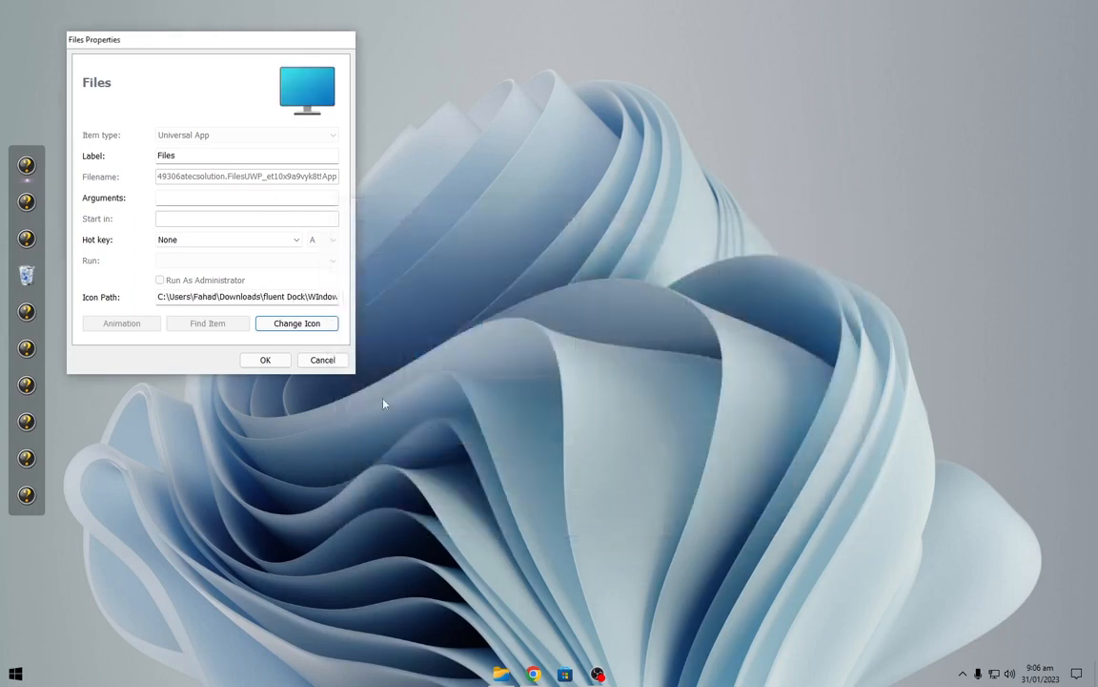
{"action": "left_click", "coordinate": [265, 360]}
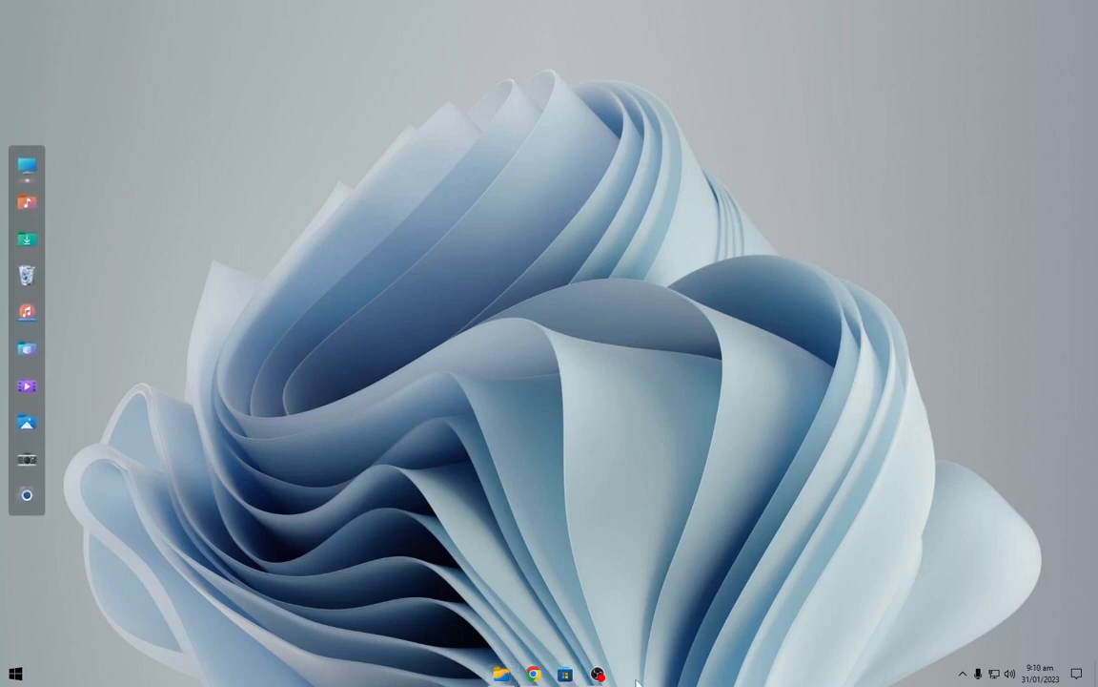
Set the Files app theme to Dark with a teal background colour in its settings.
{"action": "left_click", "coordinate": [501, 673]}
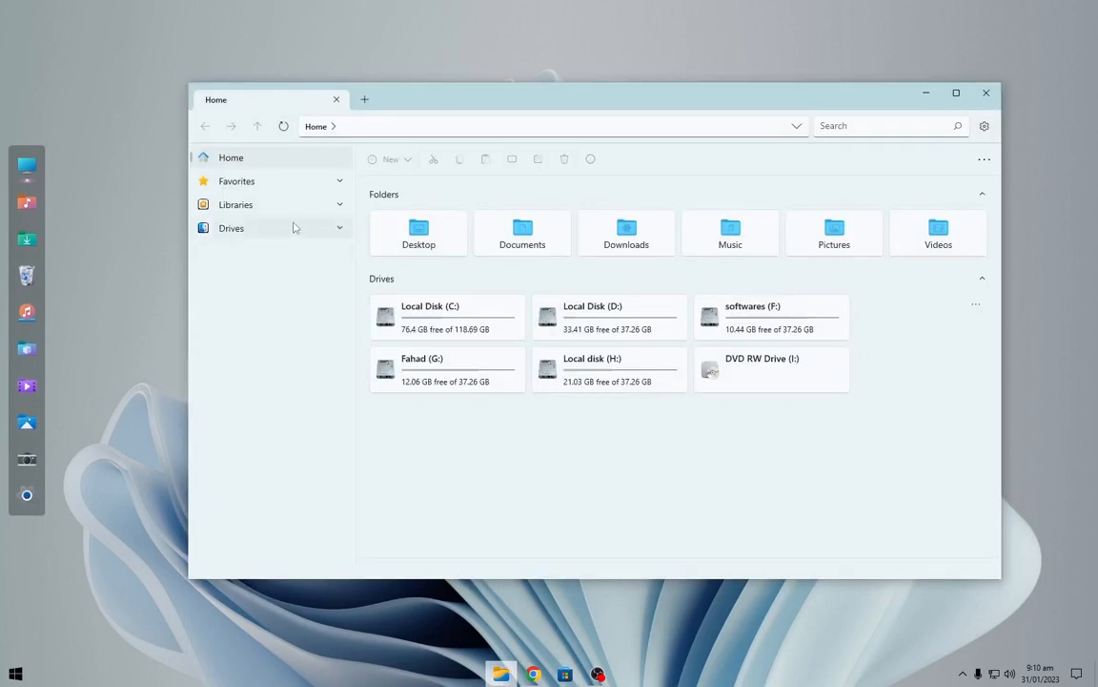
{"action": "left_click", "coordinate": [984, 126]}
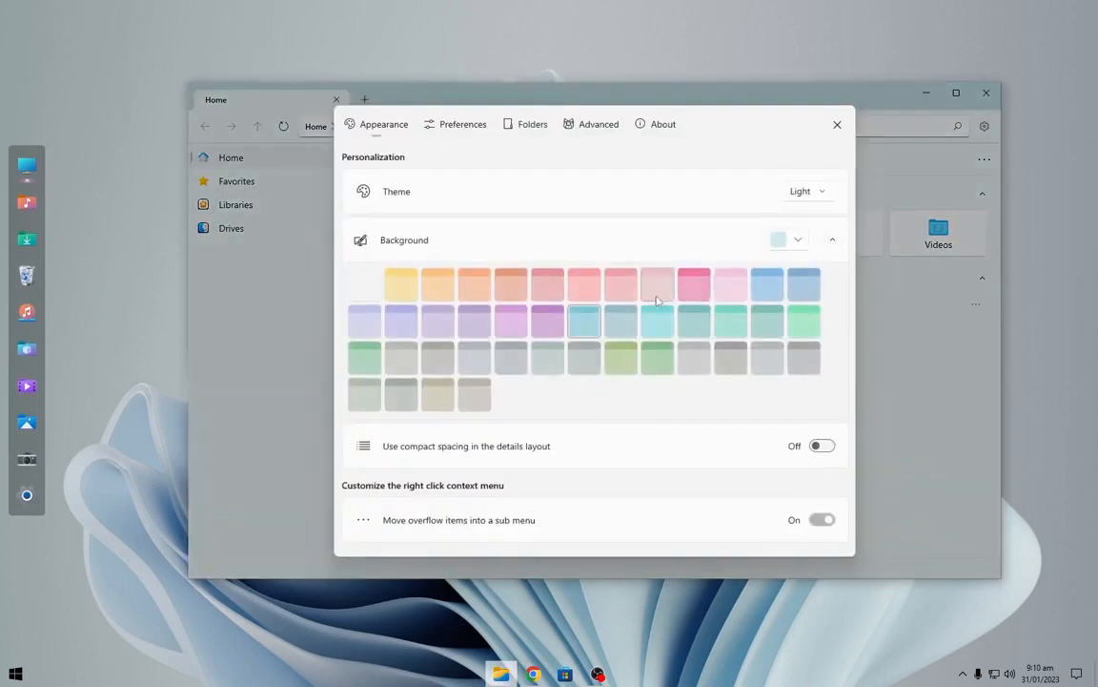
{"action": "left_click", "coordinate": [804, 321]}
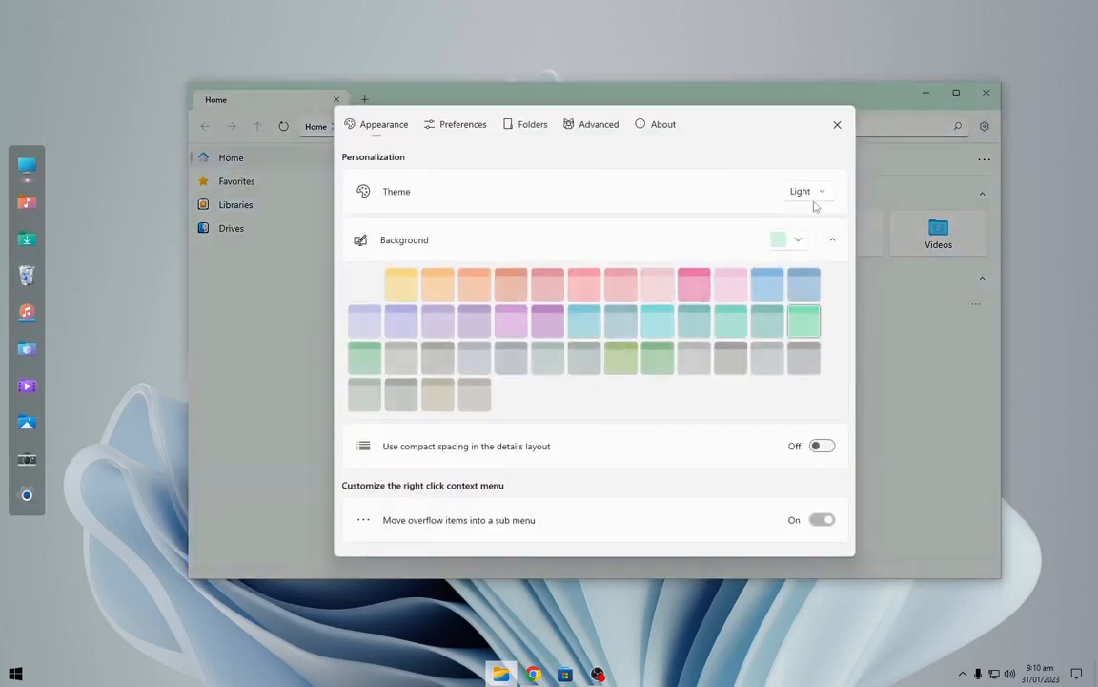
{"action": "left_click", "coordinate": [806, 192]}
{"action": "left_click", "coordinate": [811, 216]}
{"action": "left_click", "coordinate": [372, 365]}
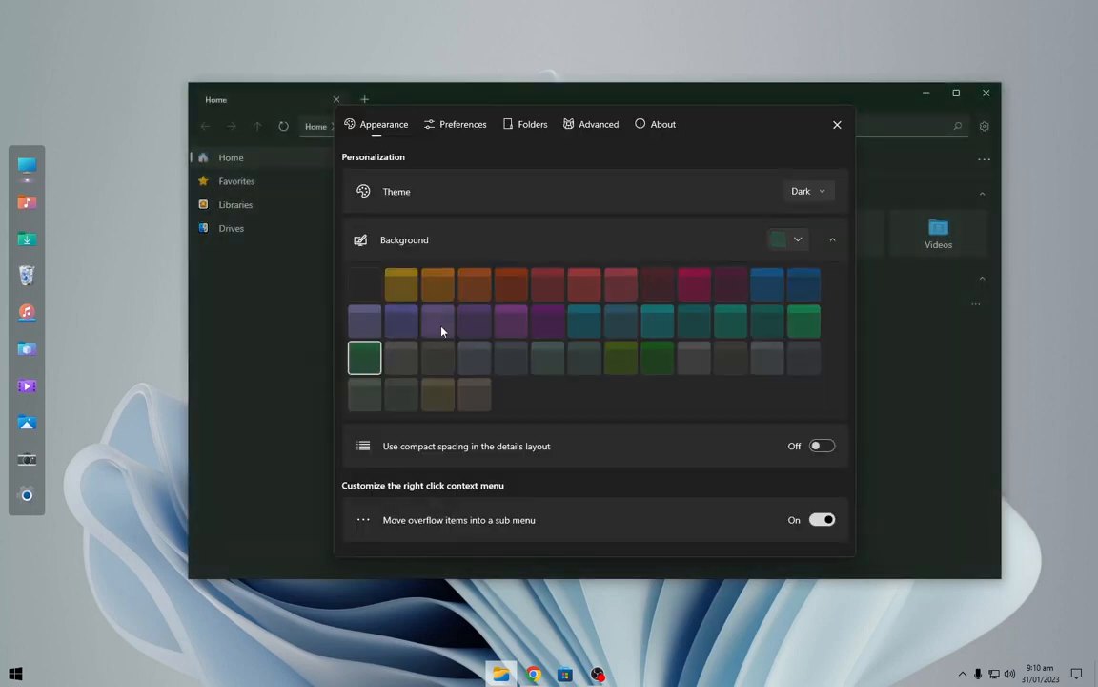
{"action": "left_click", "coordinate": [657, 322]}
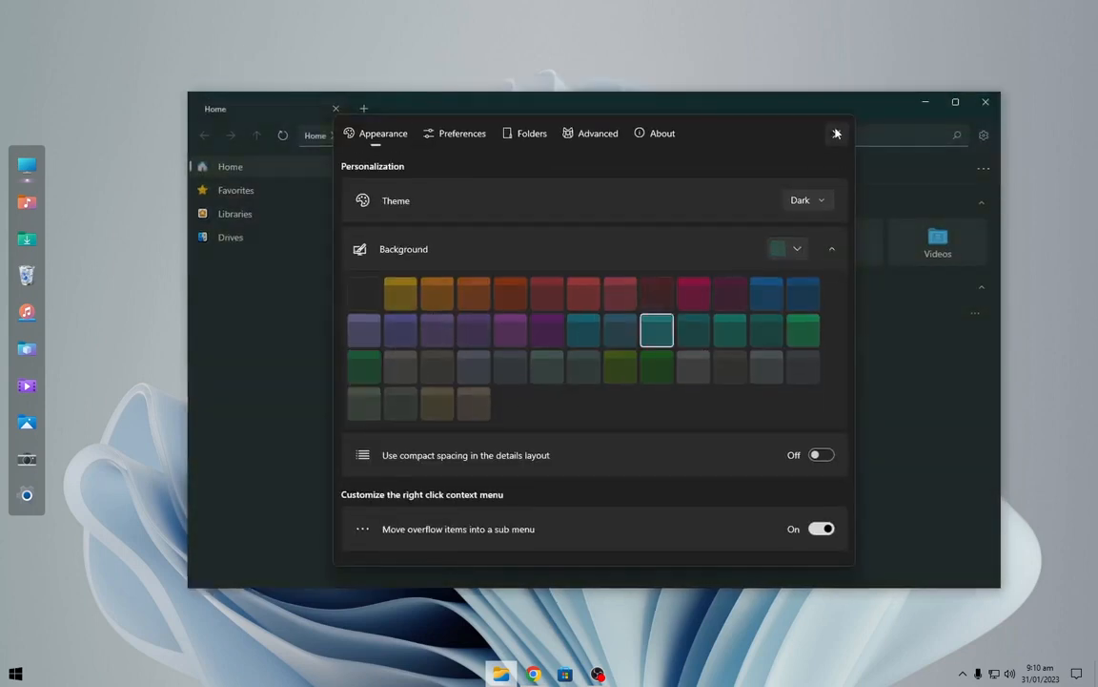
{"action": "left_click", "coordinate": [836, 133]}
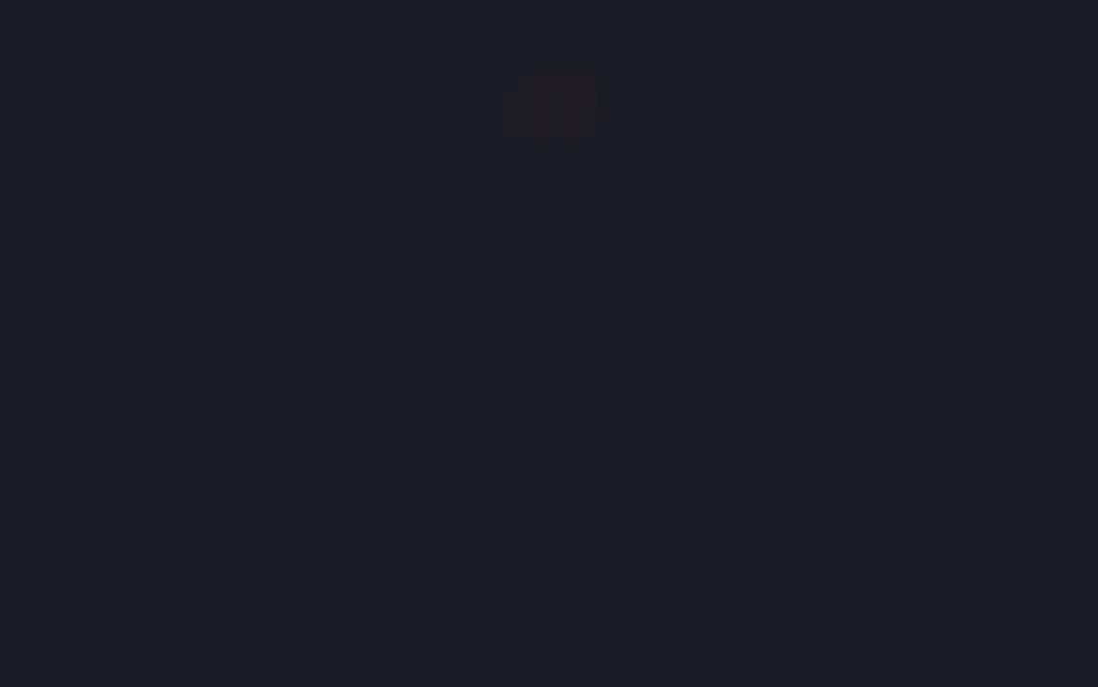